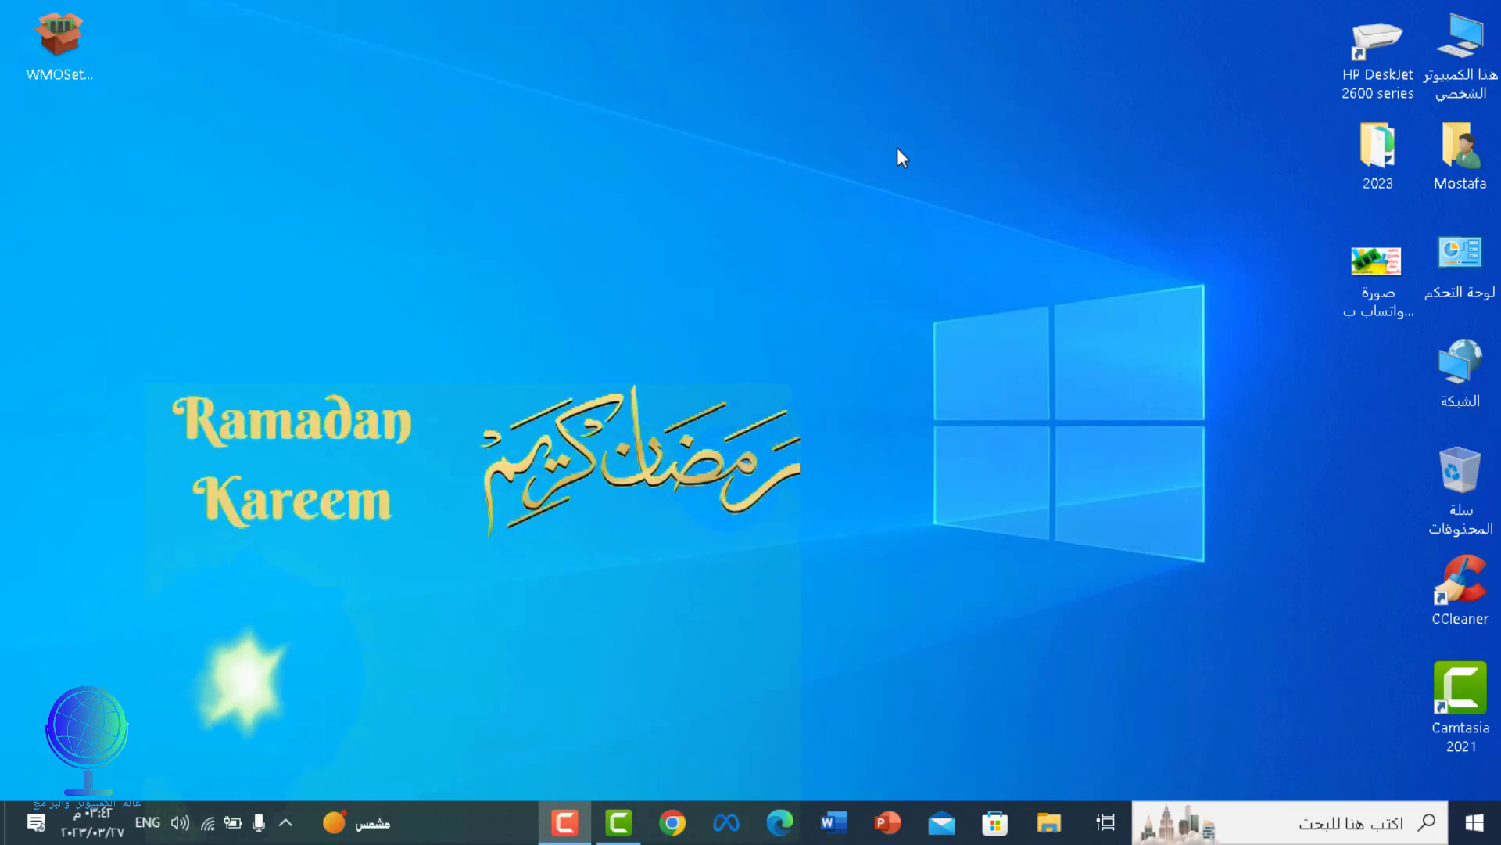
left_click(780, 822)
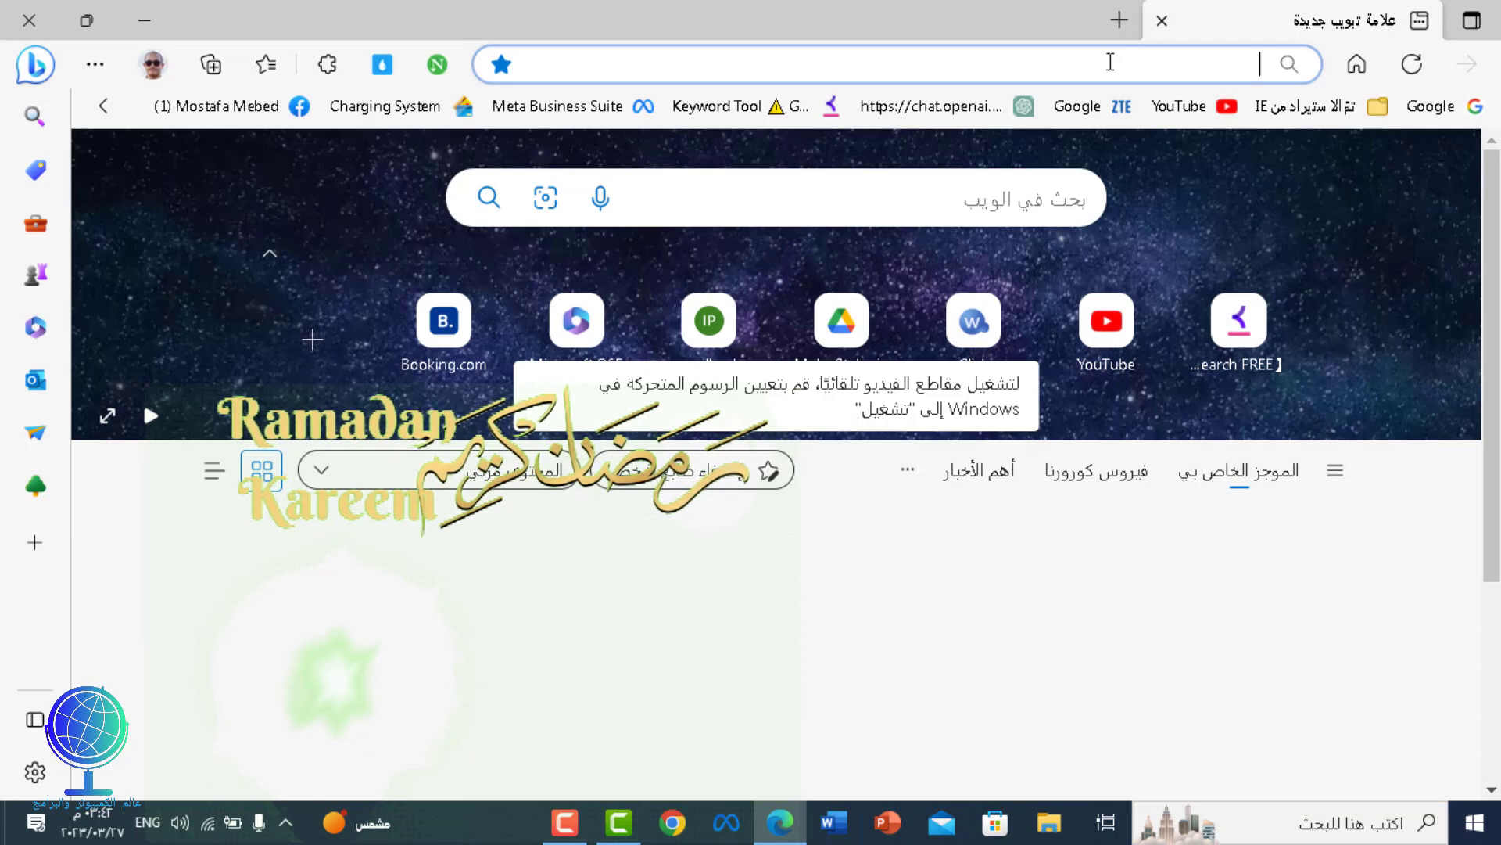
right_click(1112, 63)
left_click(1044, 296)
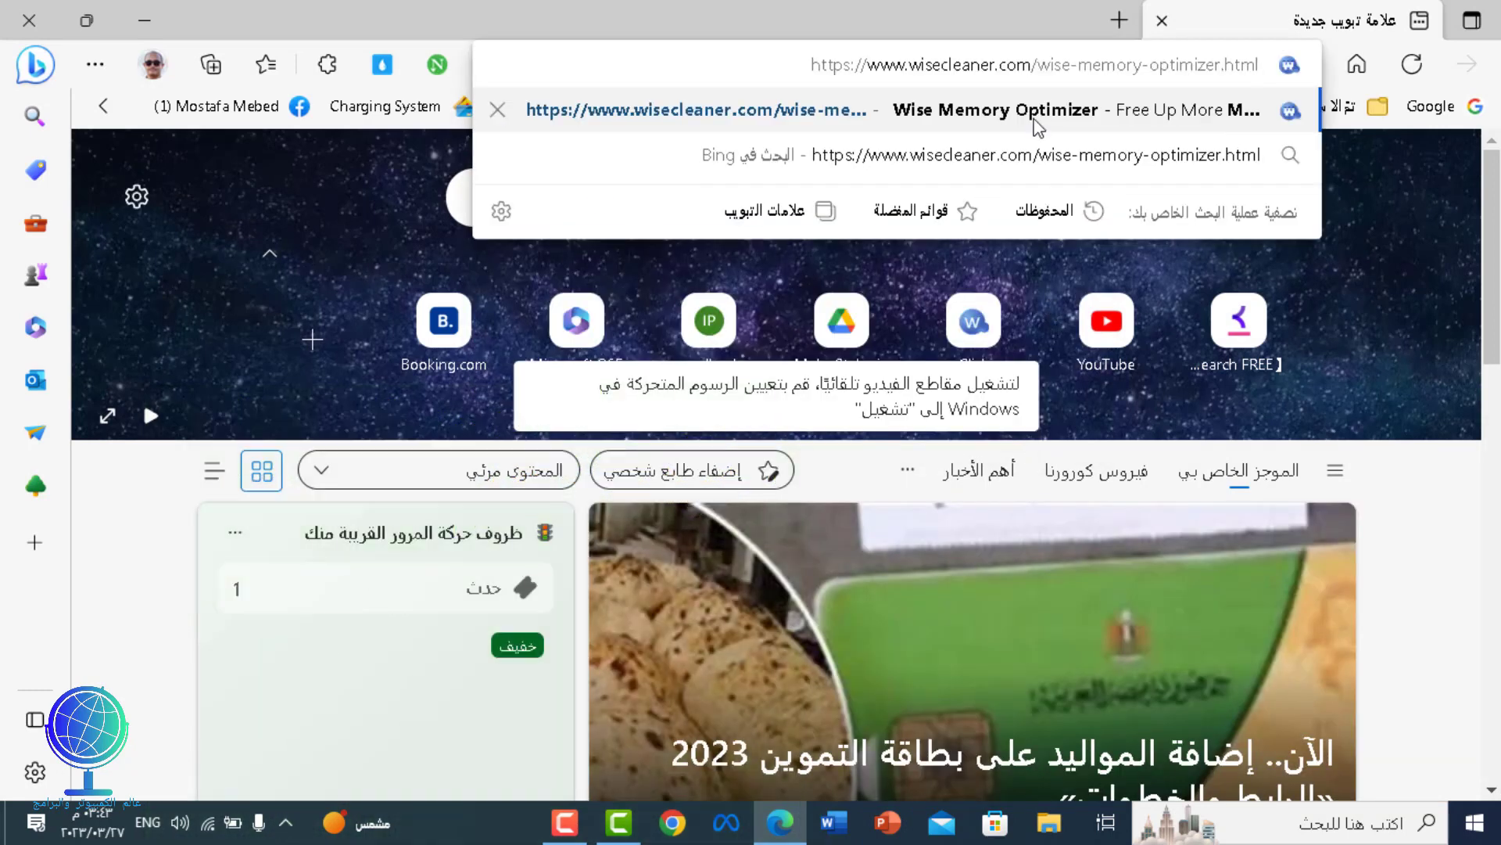
left_click(1034, 119)
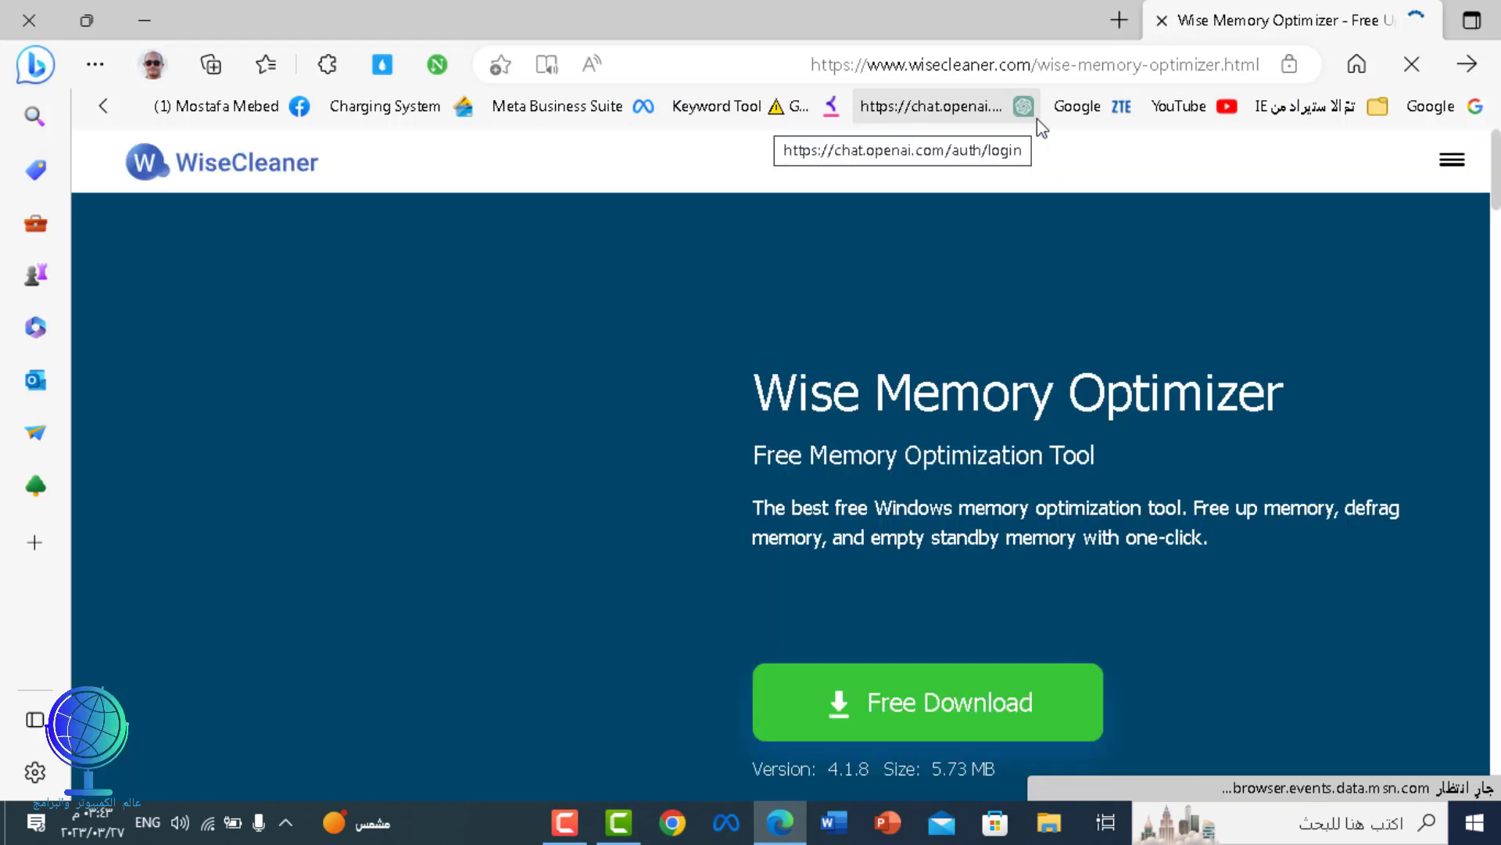
Request the free download of Wise Memory Optimizer, dismiss the extra download progress window and close the browser.
scroll(1138, 309, "down", 3)
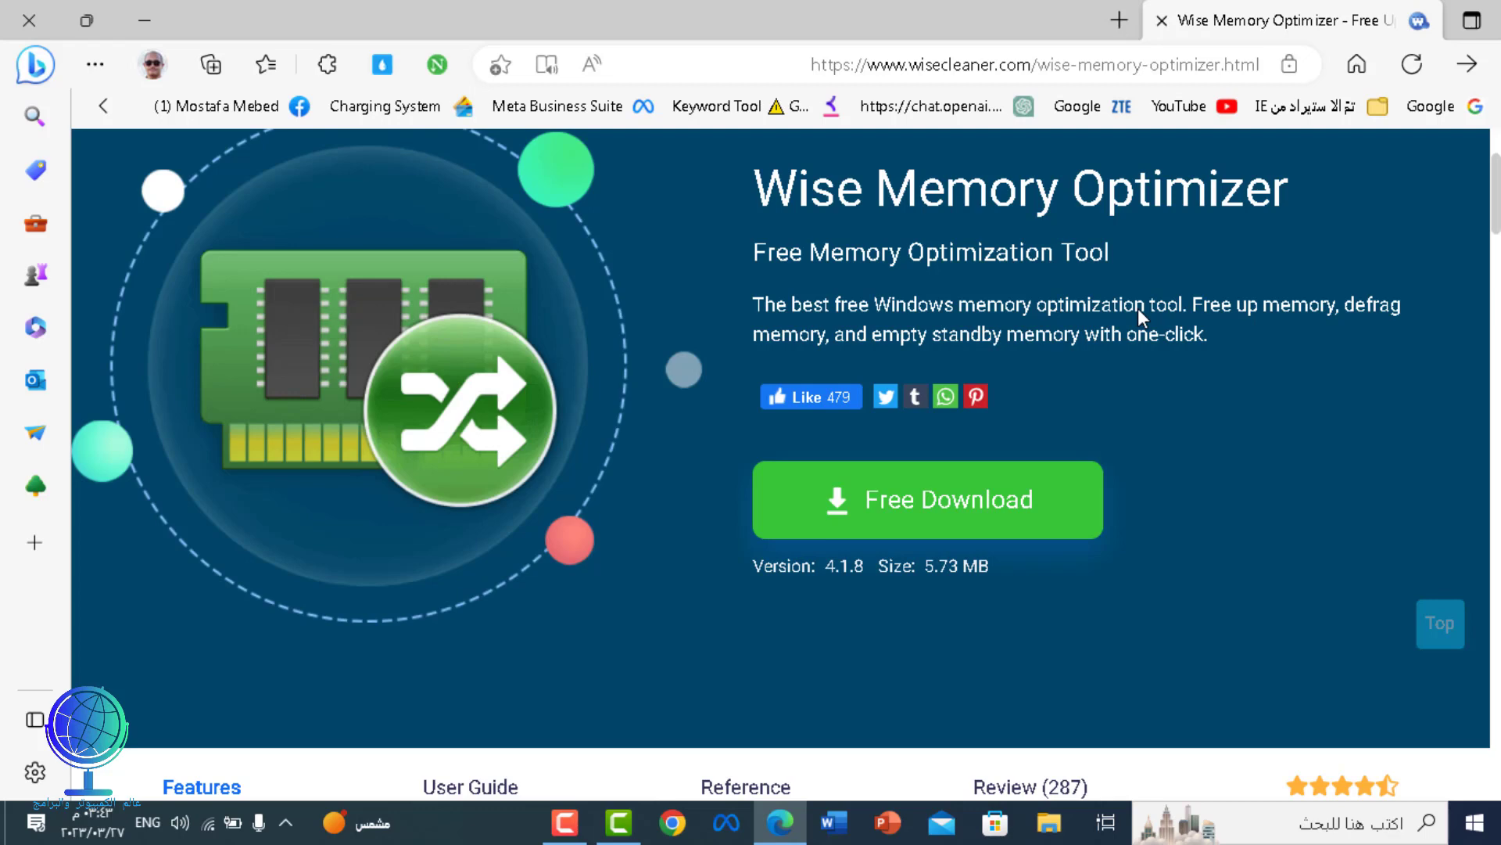
left_click(917, 508)
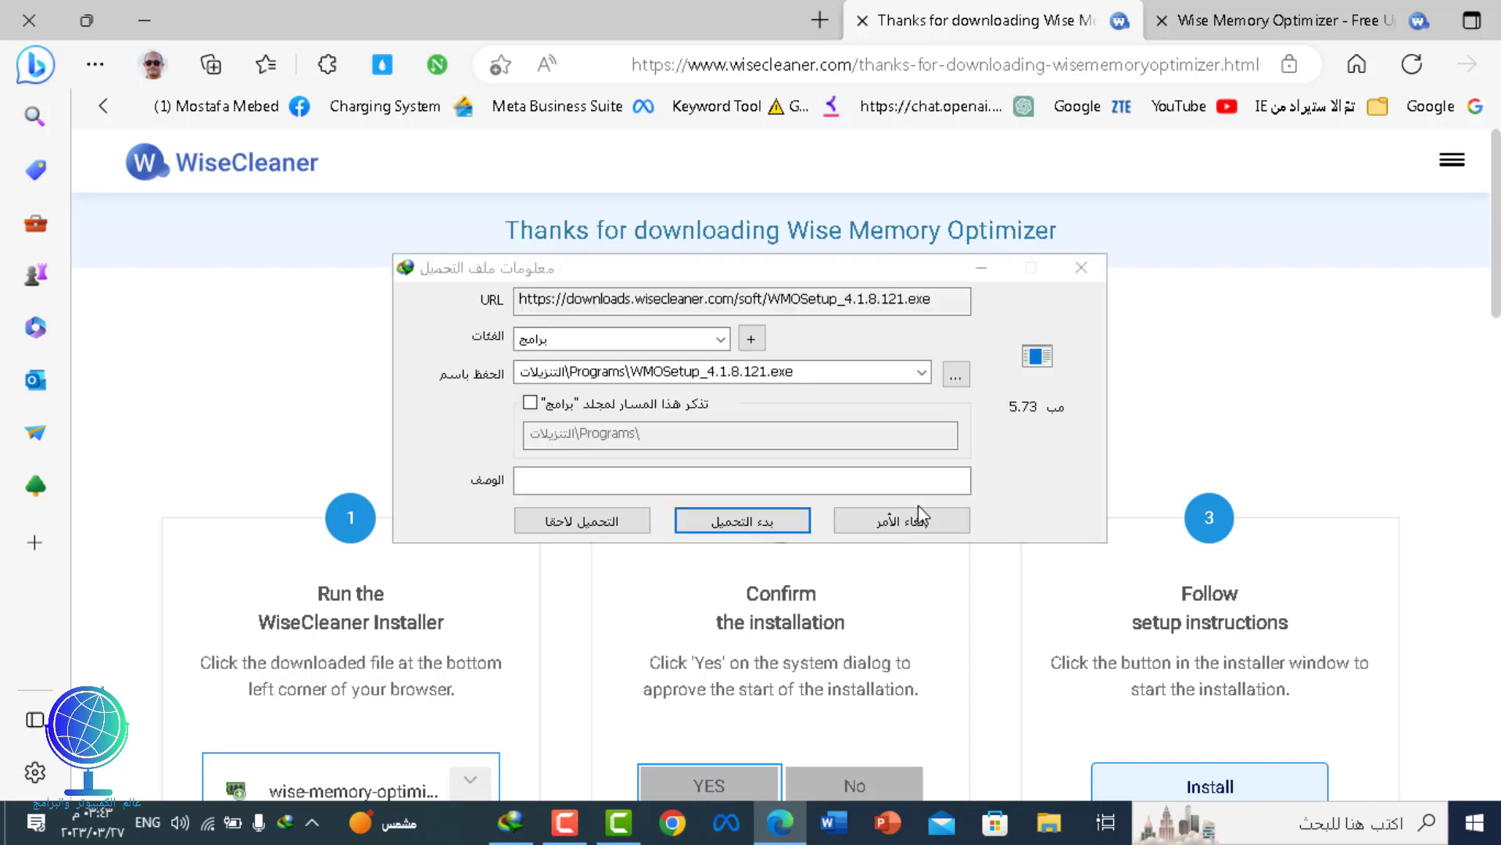
key("Return")
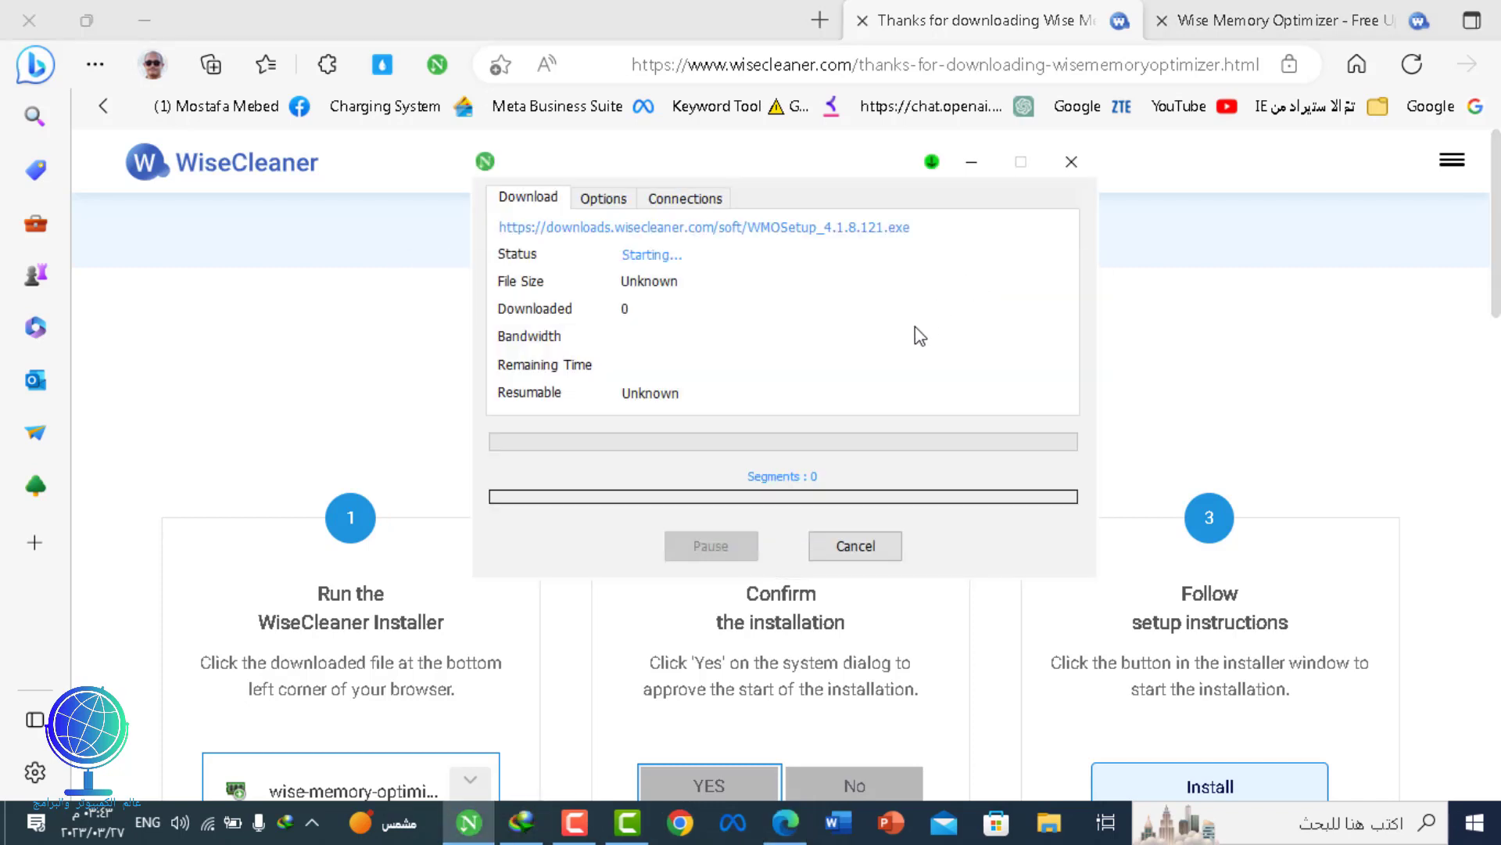
left_click(1071, 161)
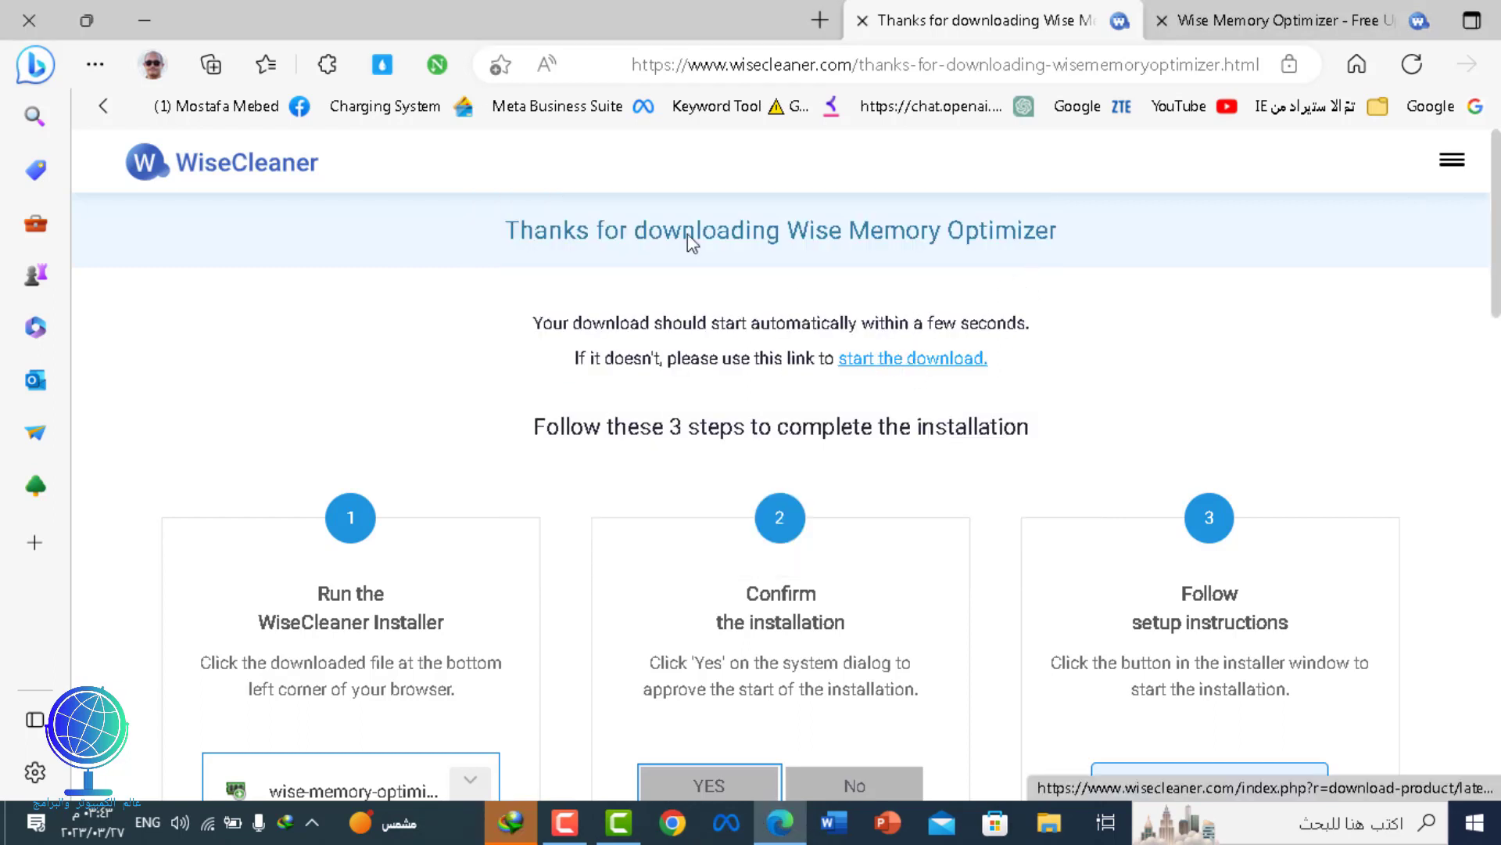
left_click(5, 11)
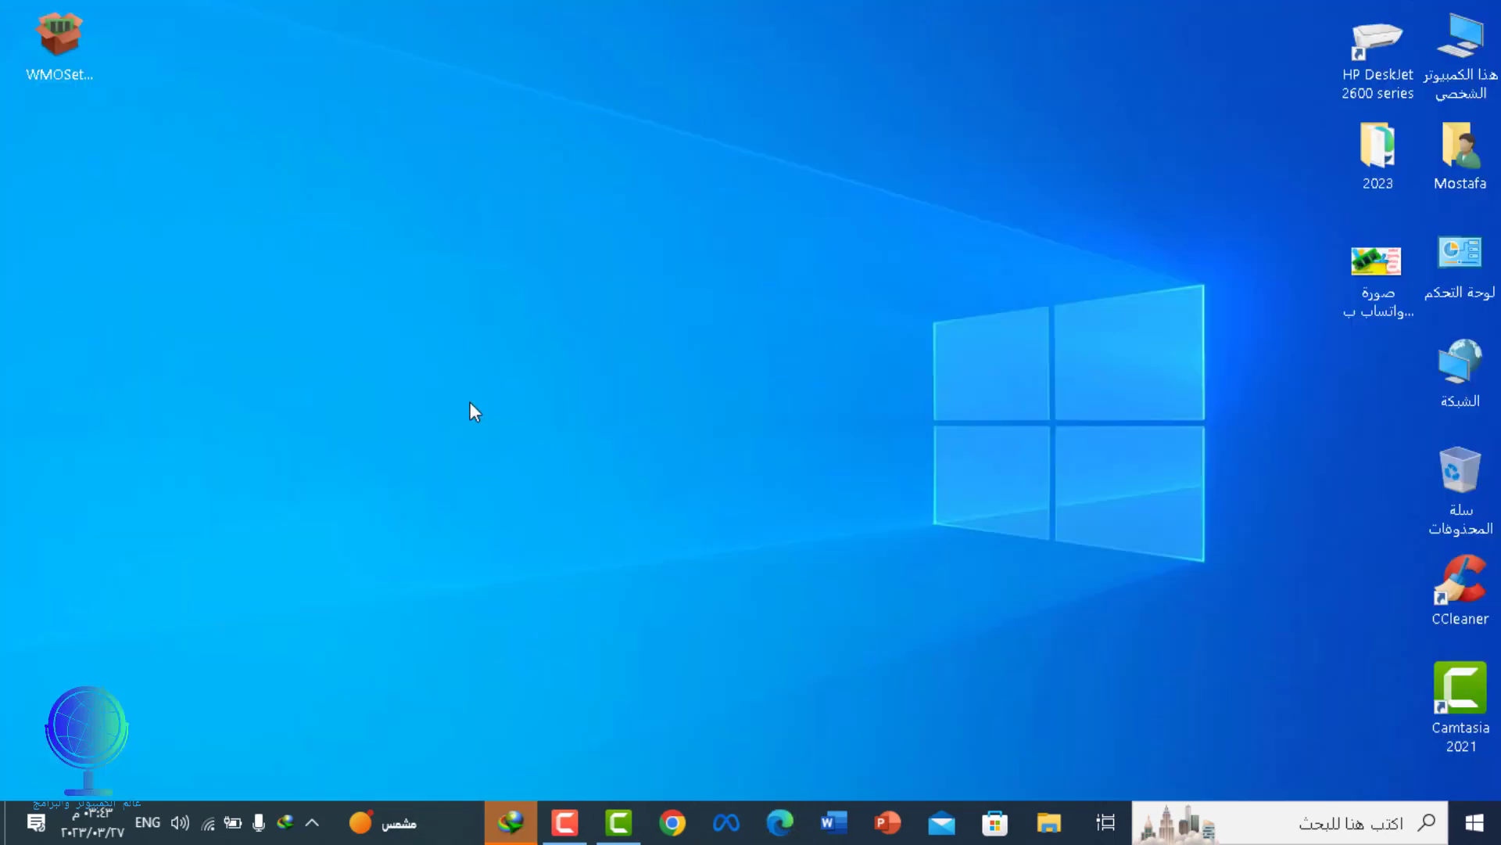
Bring up the pending download information window and start downloading WMOSetup_4.1.8.121.exe.
left_click(511, 821)
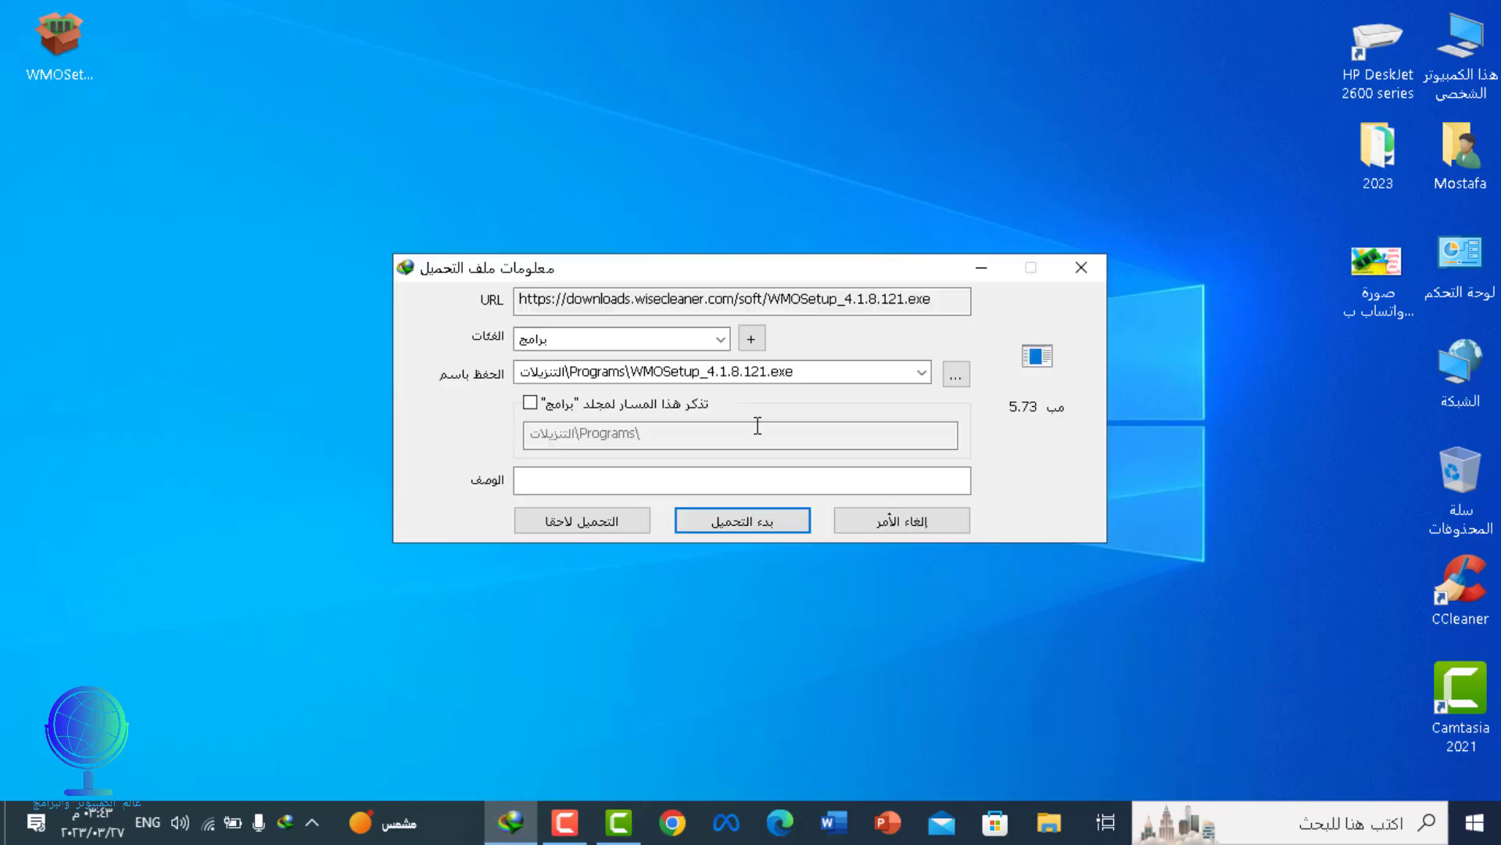
left_click_drag(805, 277, 779, 213)
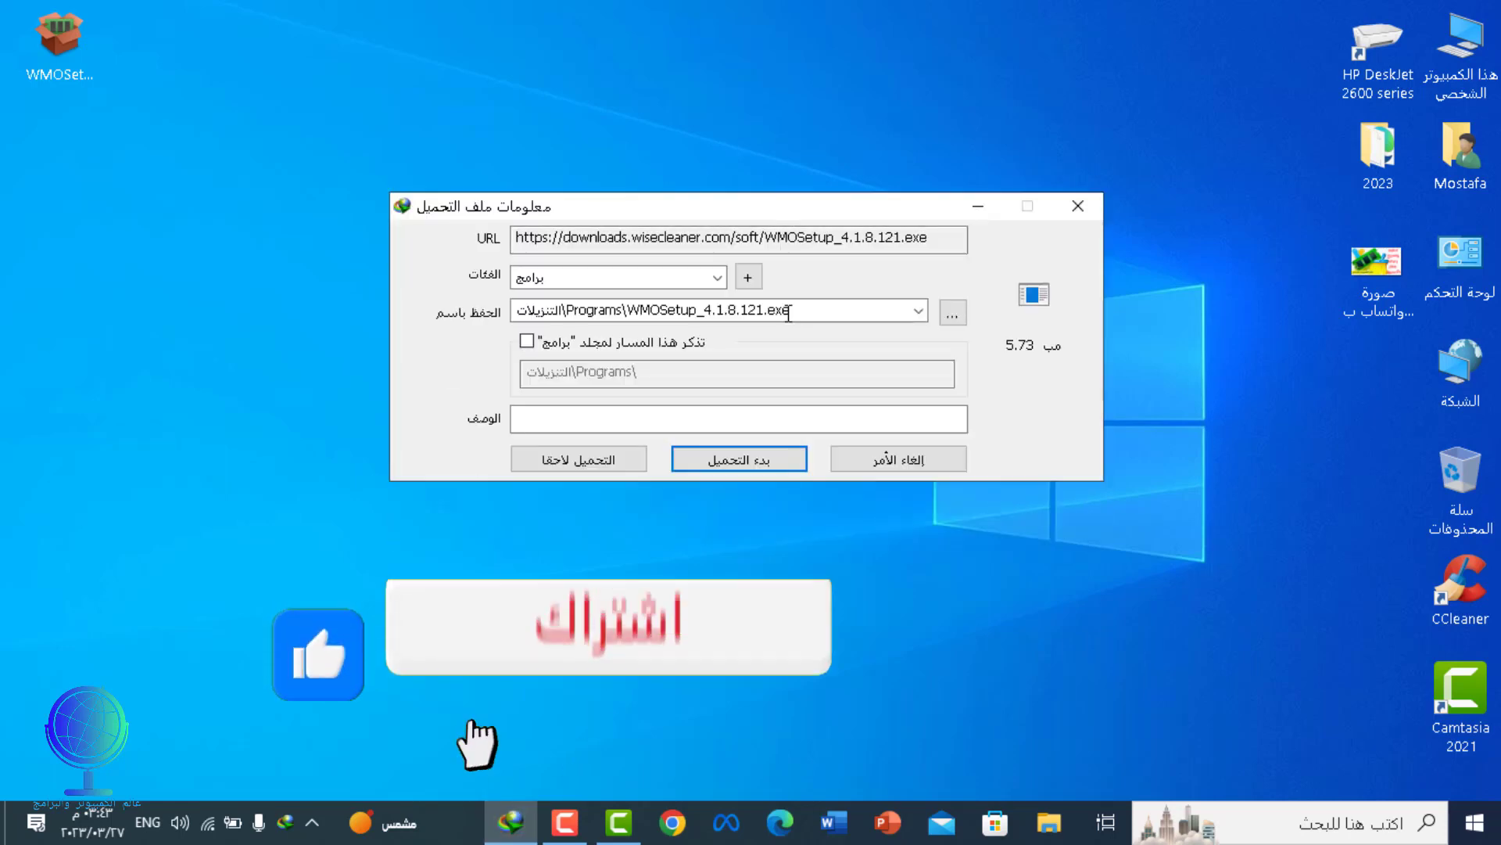
left_click(754, 466)
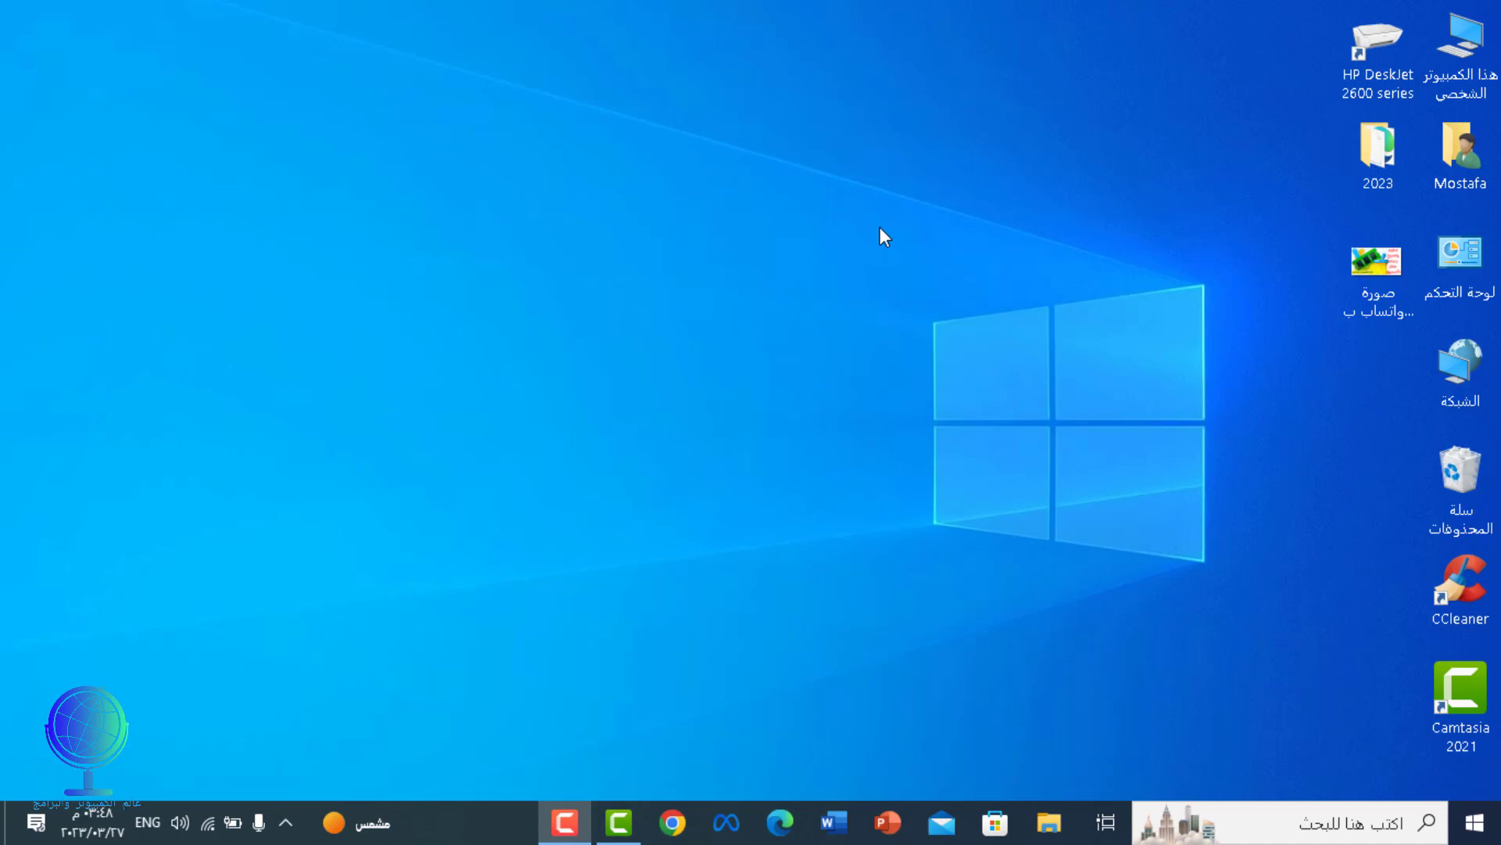
Open the Programs folder inside the Downloads folder of the user's personal folder.
left_click(1481, 156)
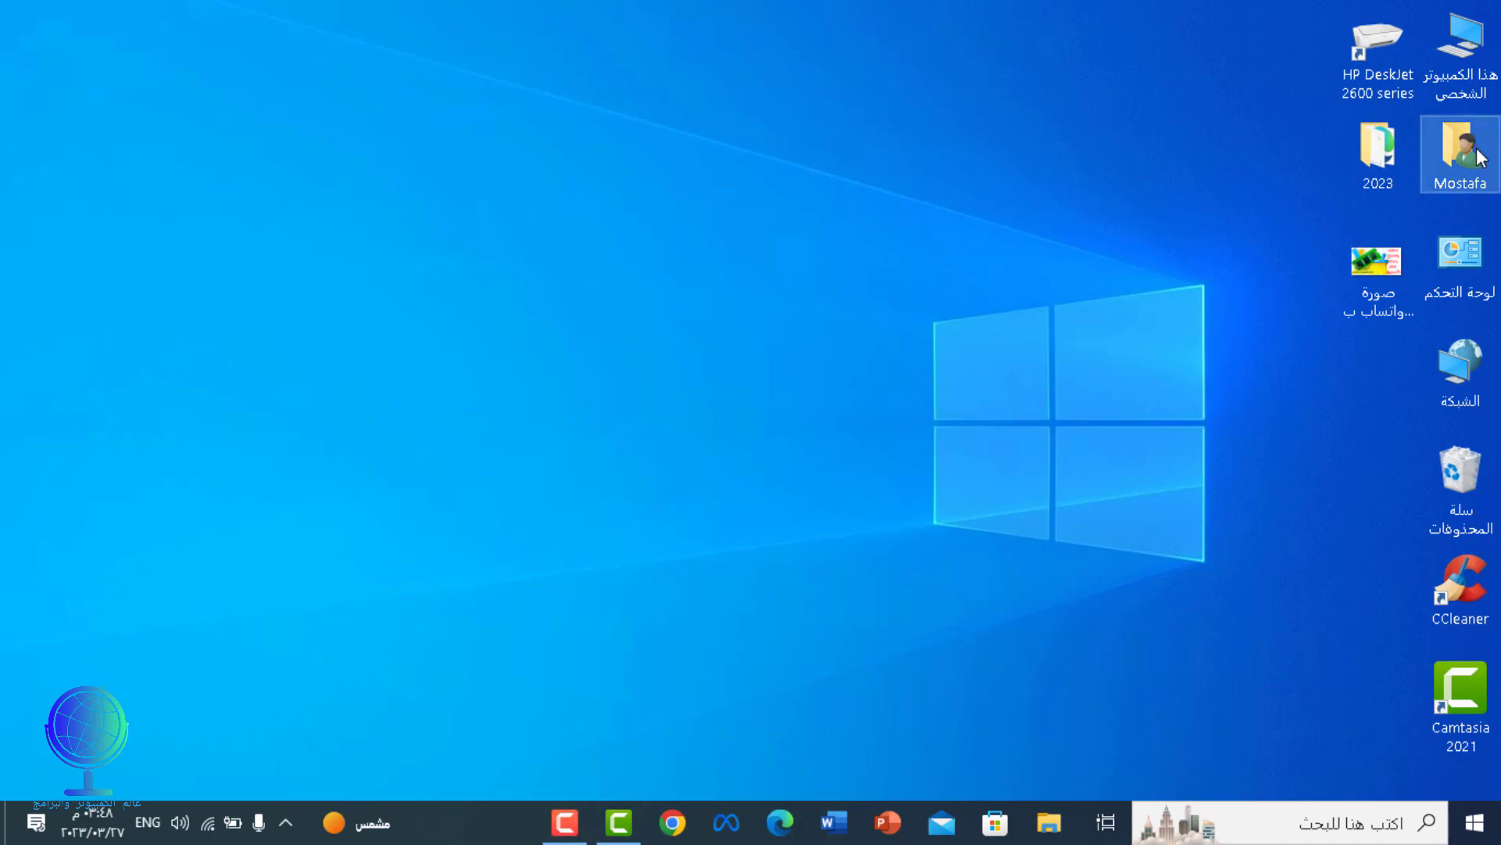
double_click(1480, 156)
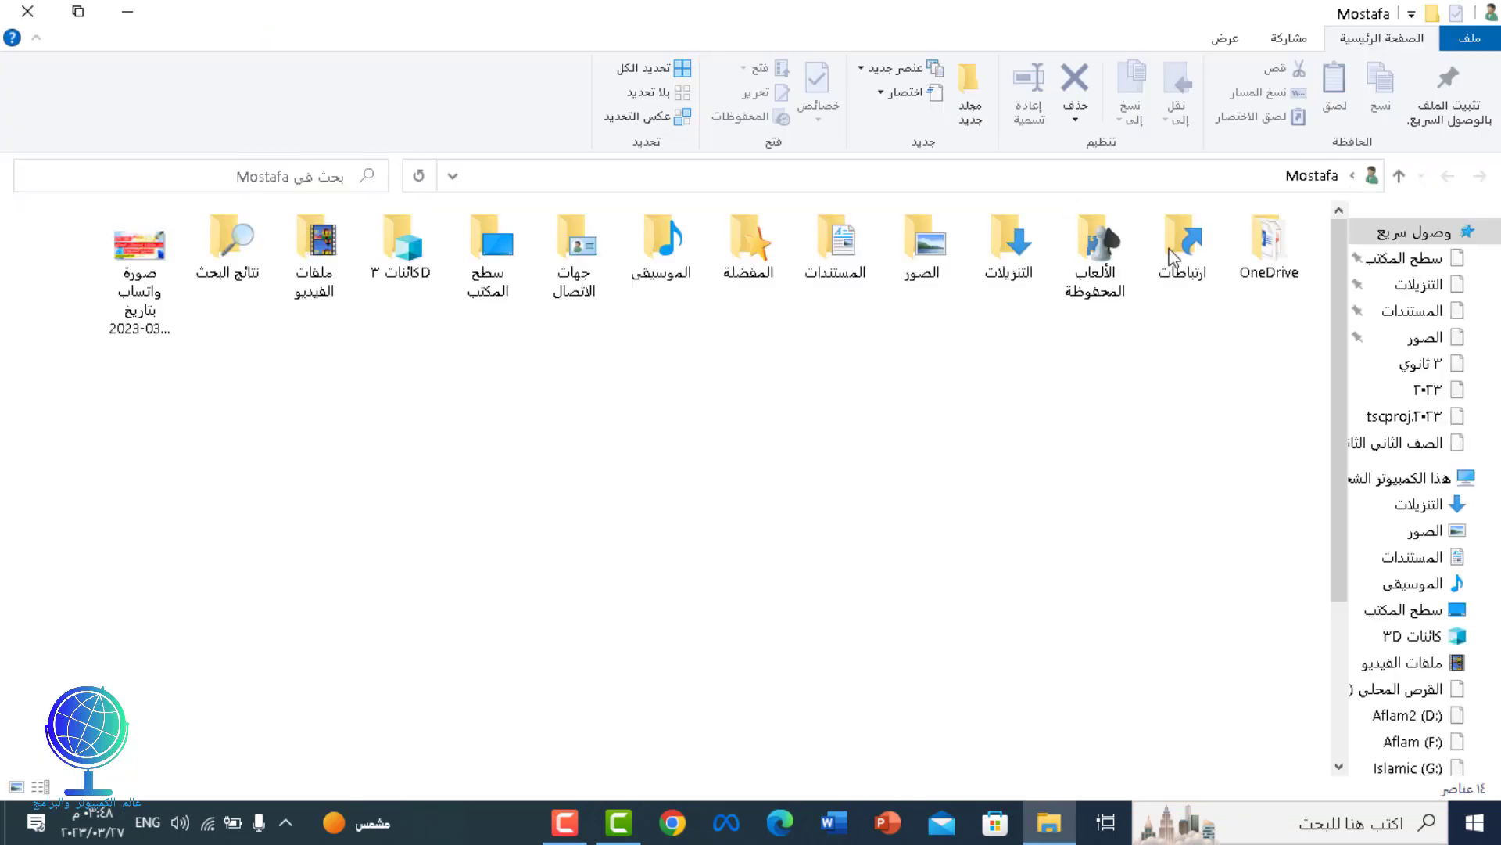
double_click(1031, 252)
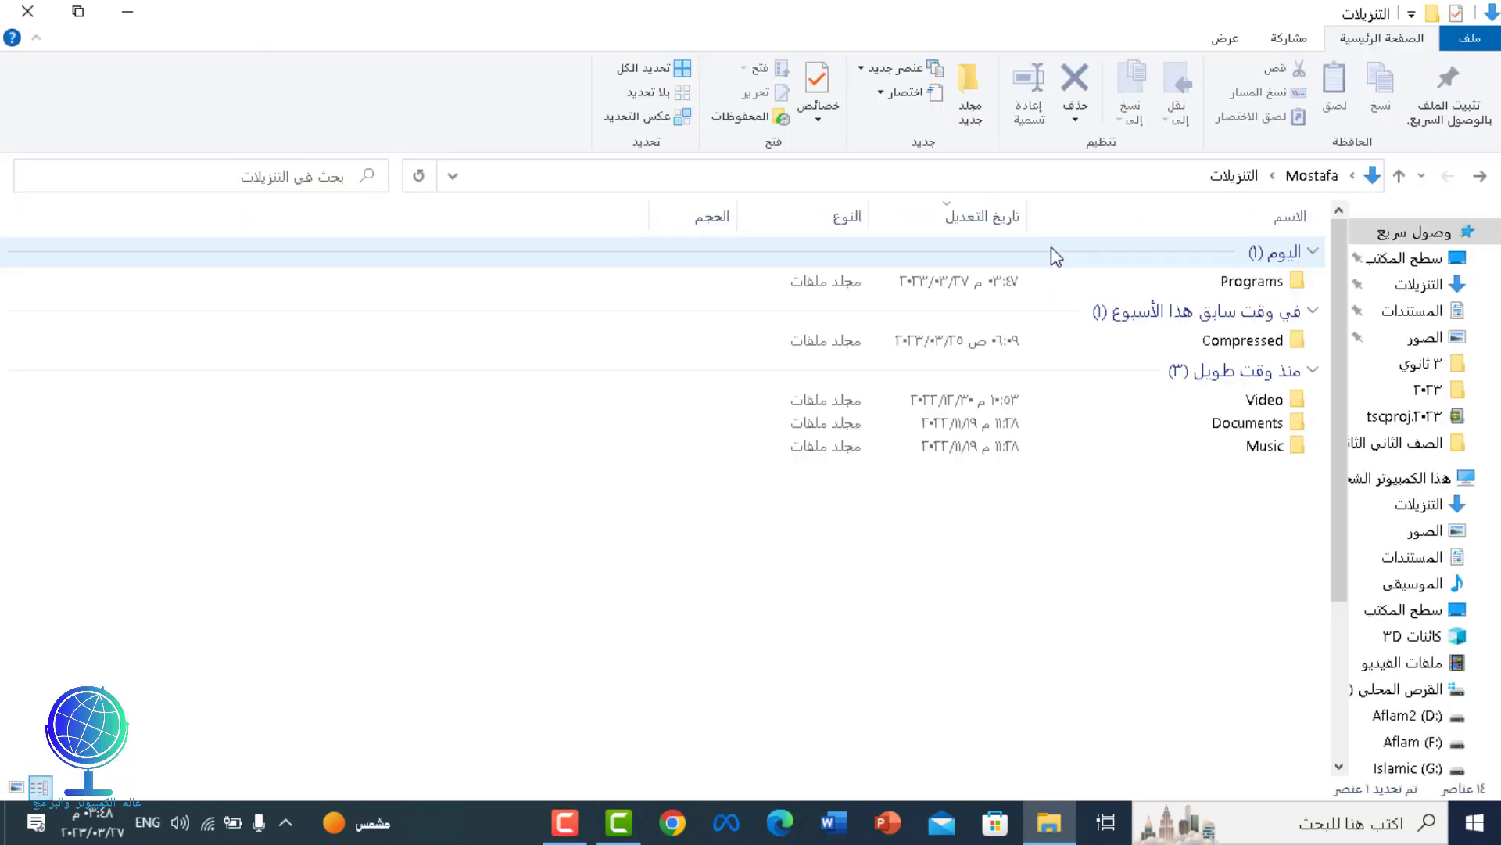
left_click(1239, 283)
double_click(1236, 280)
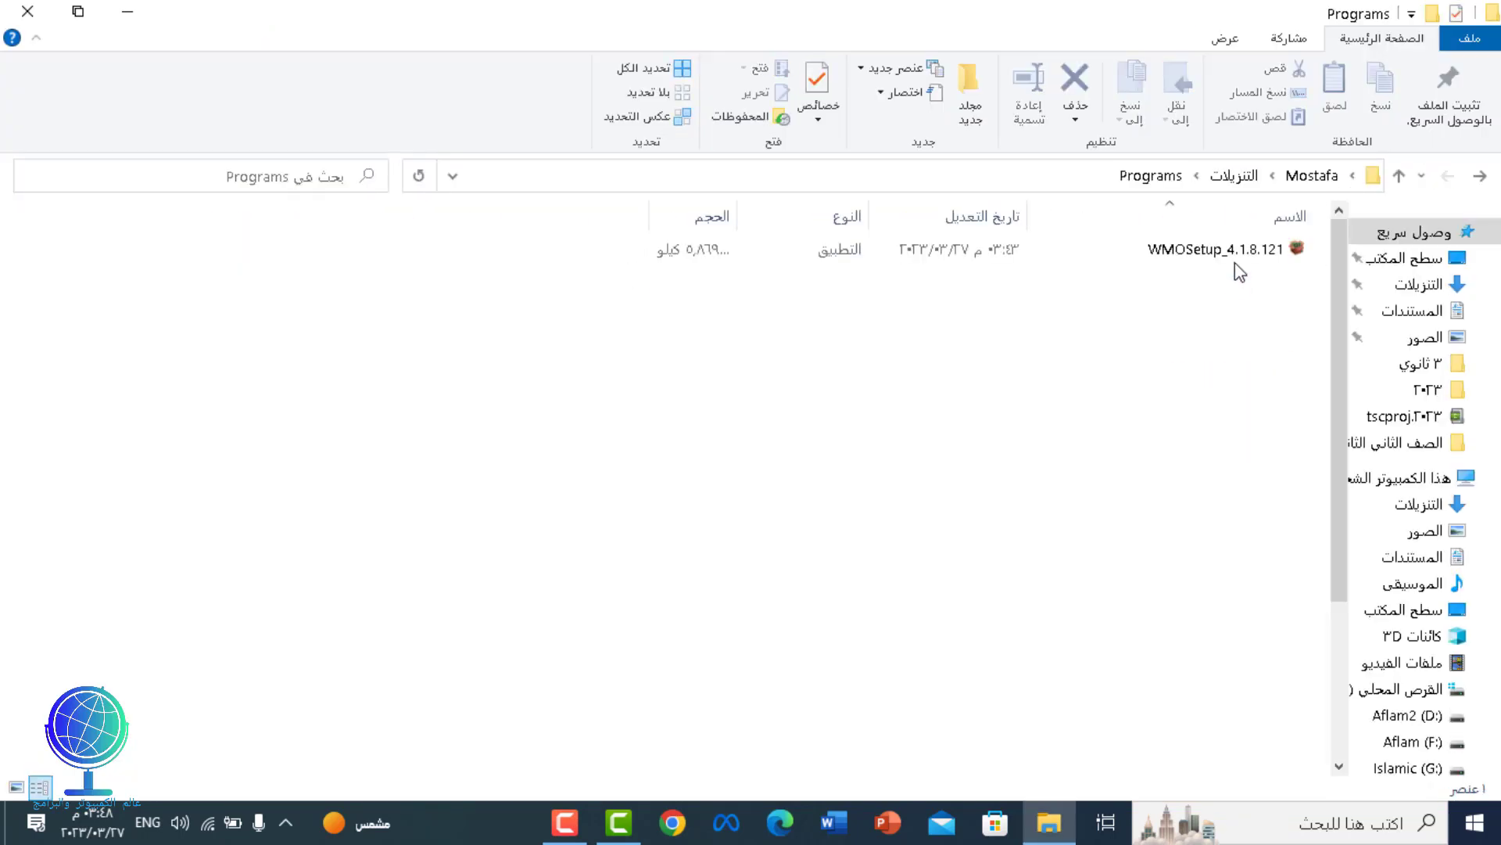
Move the WMOSetup_4.1.8.121 installer from the Programs folder to an open area of the desktop.
left_click(1235, 259)
right_click(1236, 258)
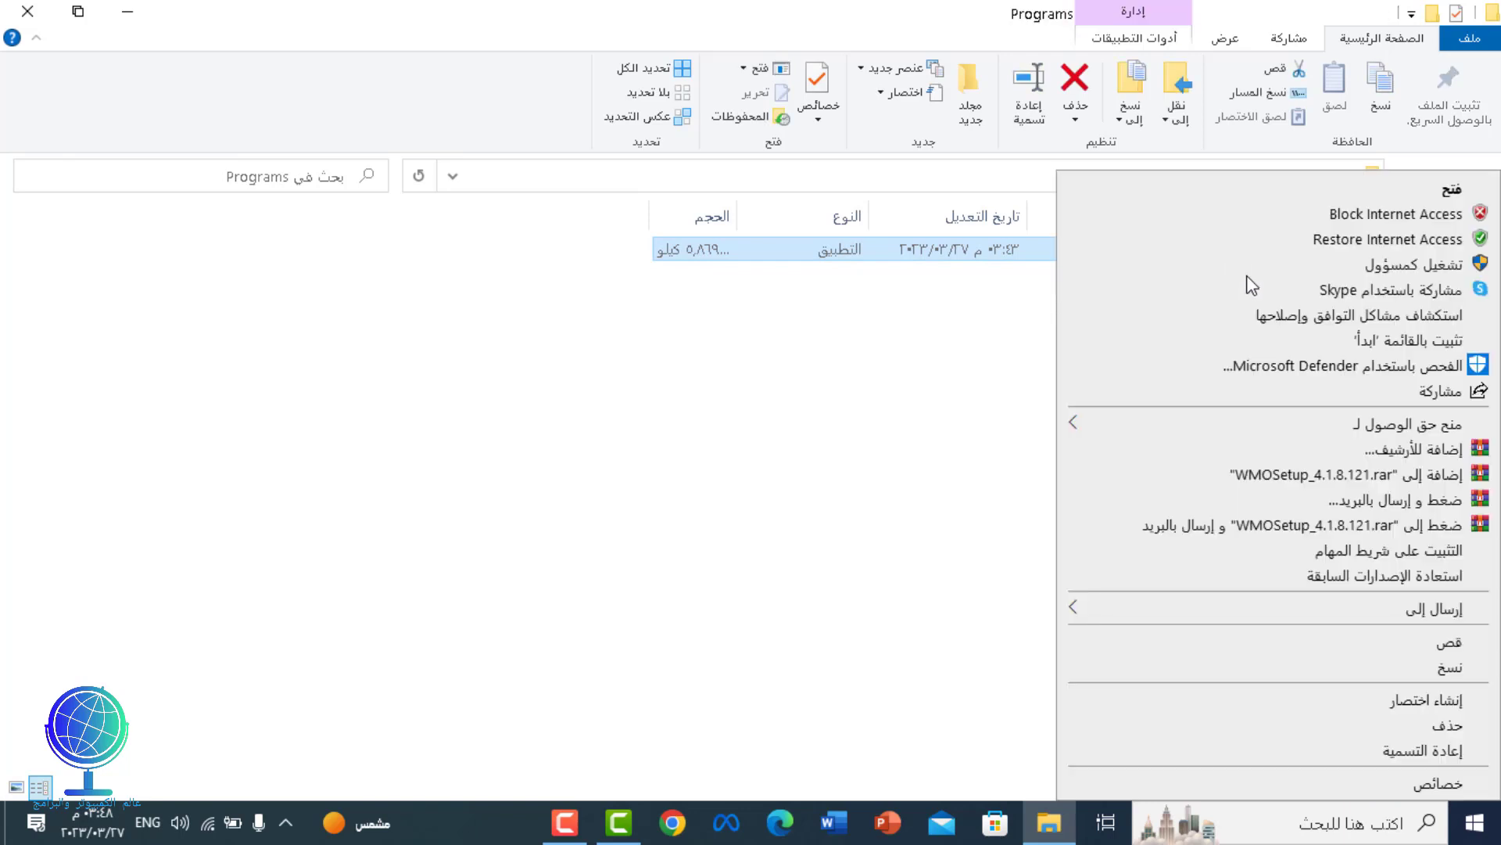
left_click(1343, 632)
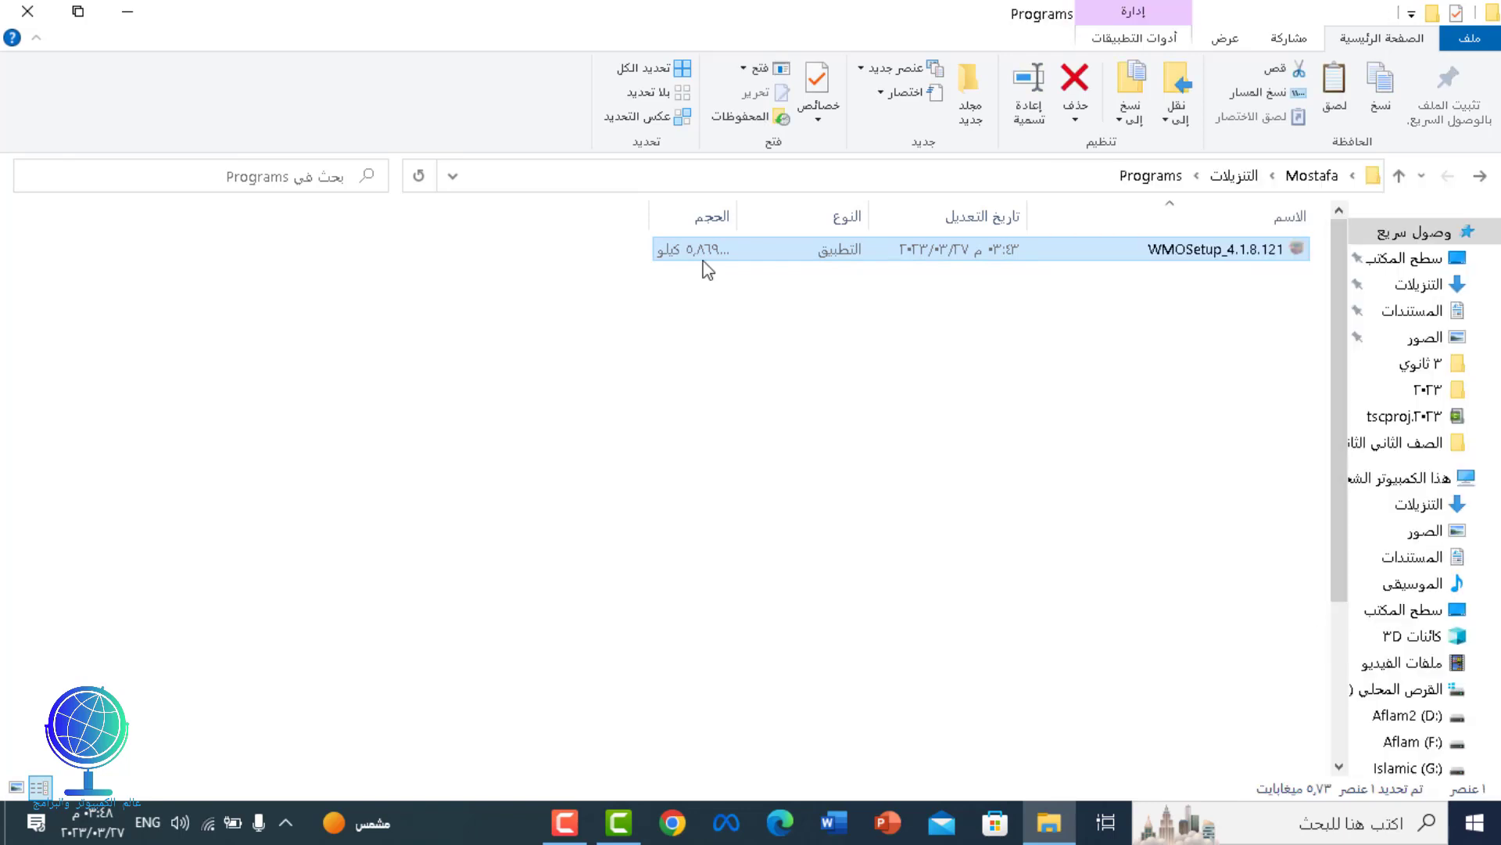
key("super+d")
right_click(519, 234)
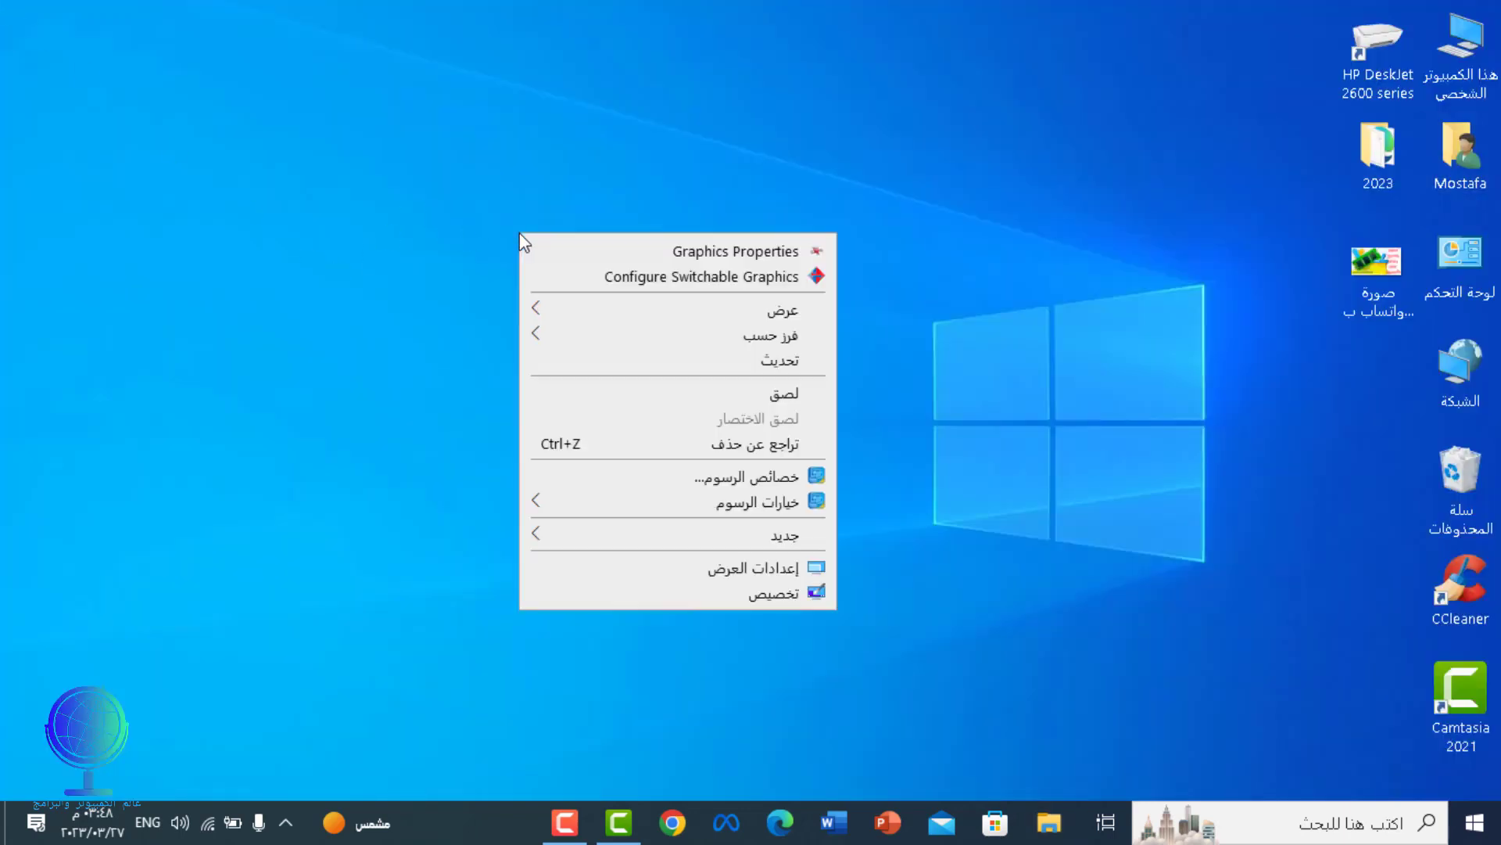
left_click(773, 393)
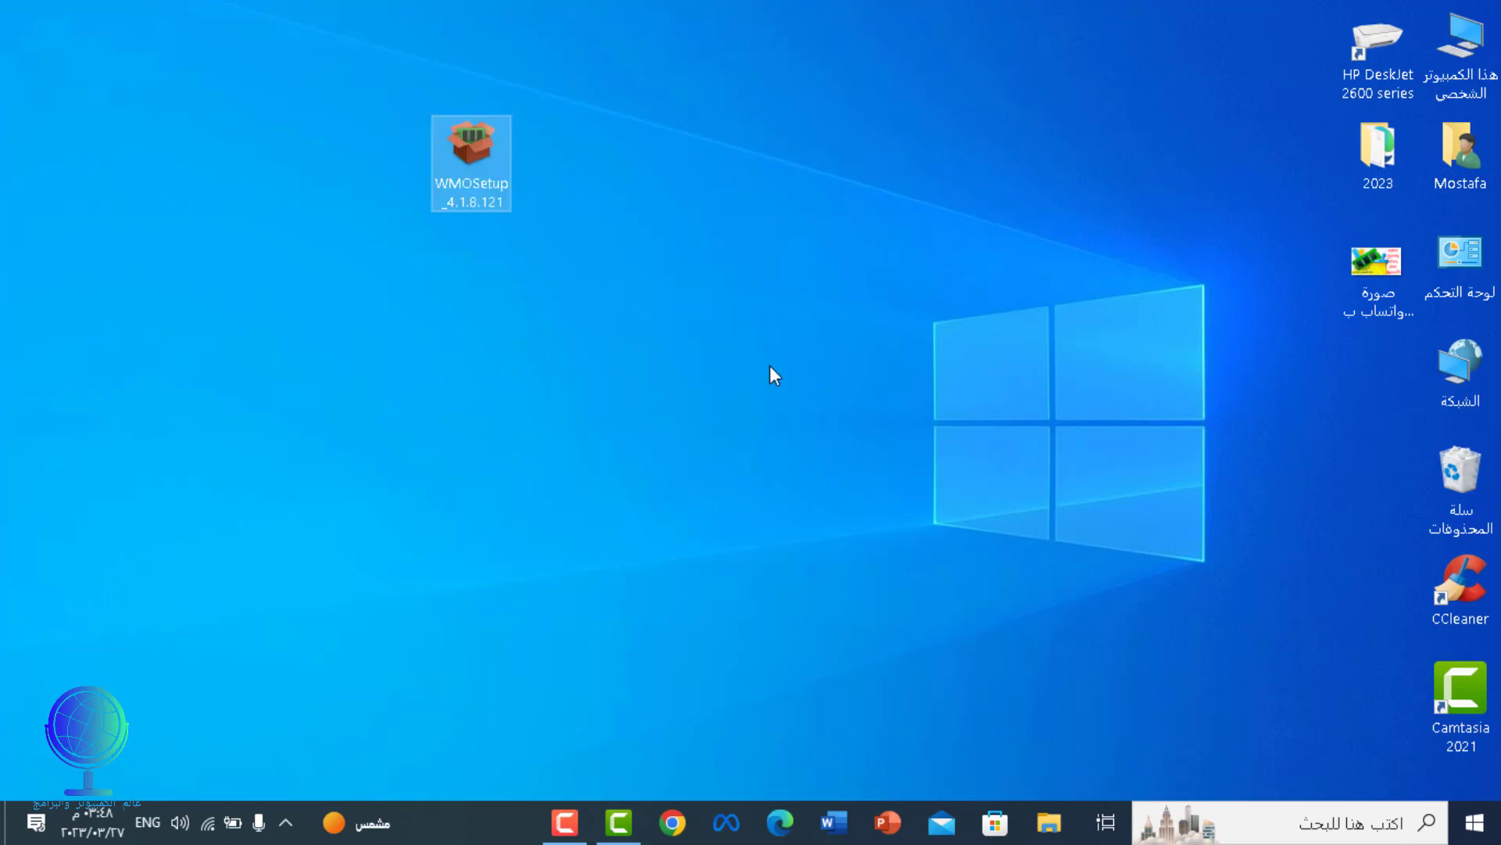
left_click_drag(460, 153, 621, 278)
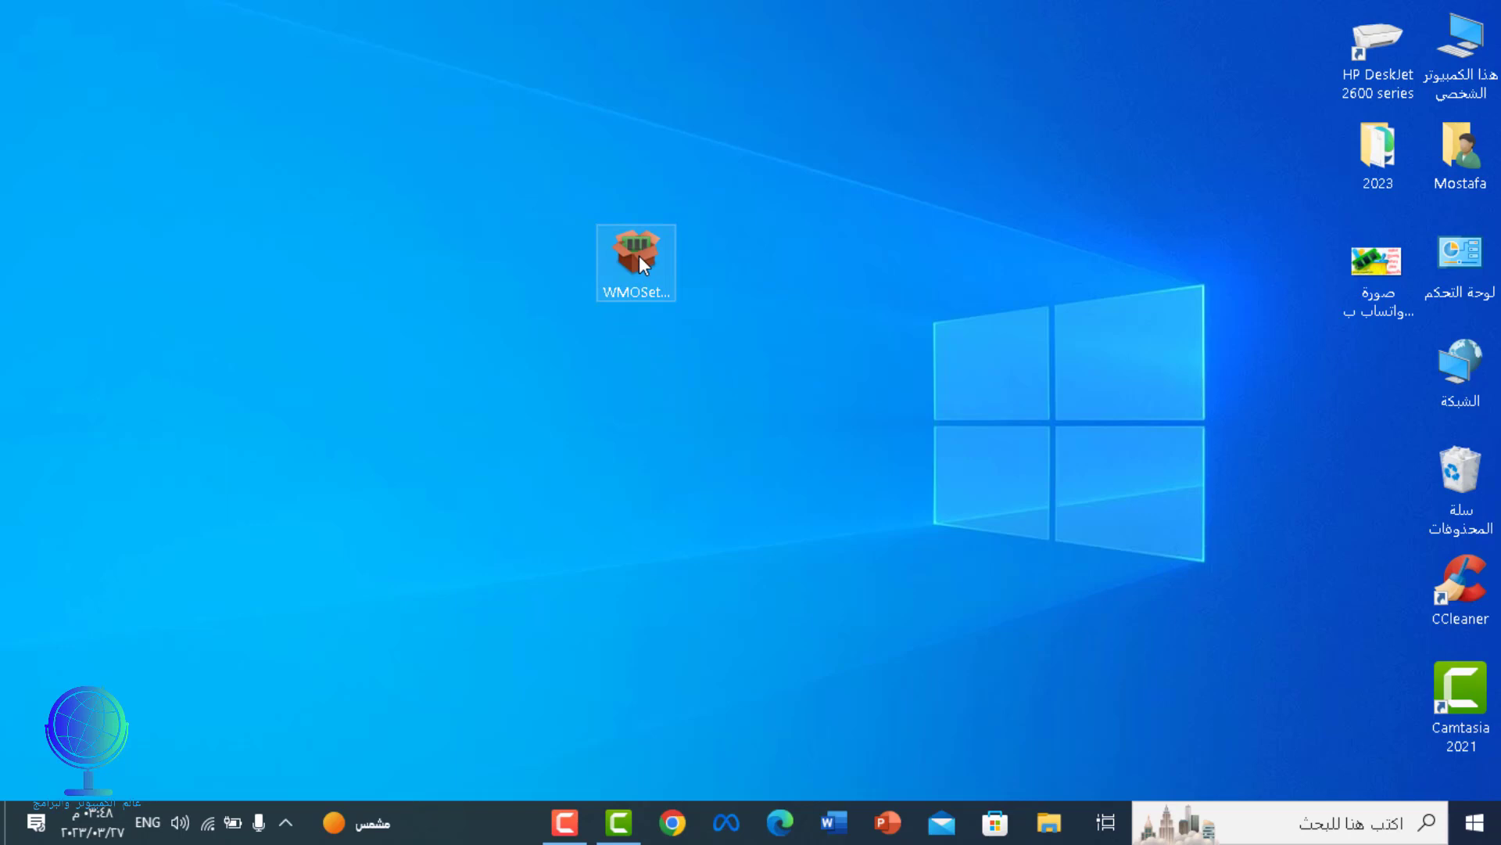
Install Wise Memory Optimizer with the license agreement accepted, and finish setup with the user guide option off and program launch on.
double_click(640, 255)
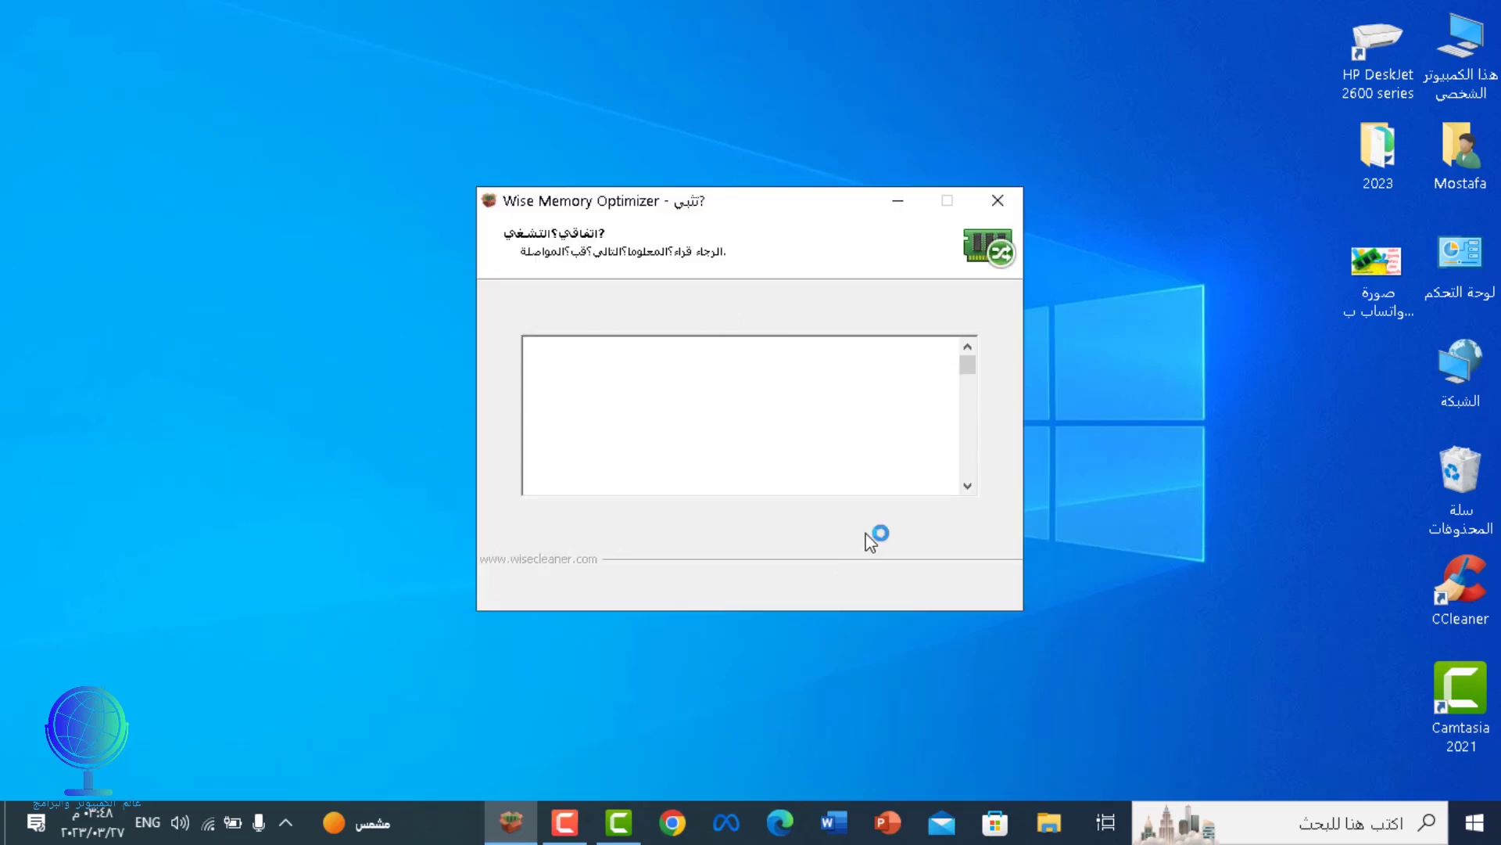
left_click(611, 522)
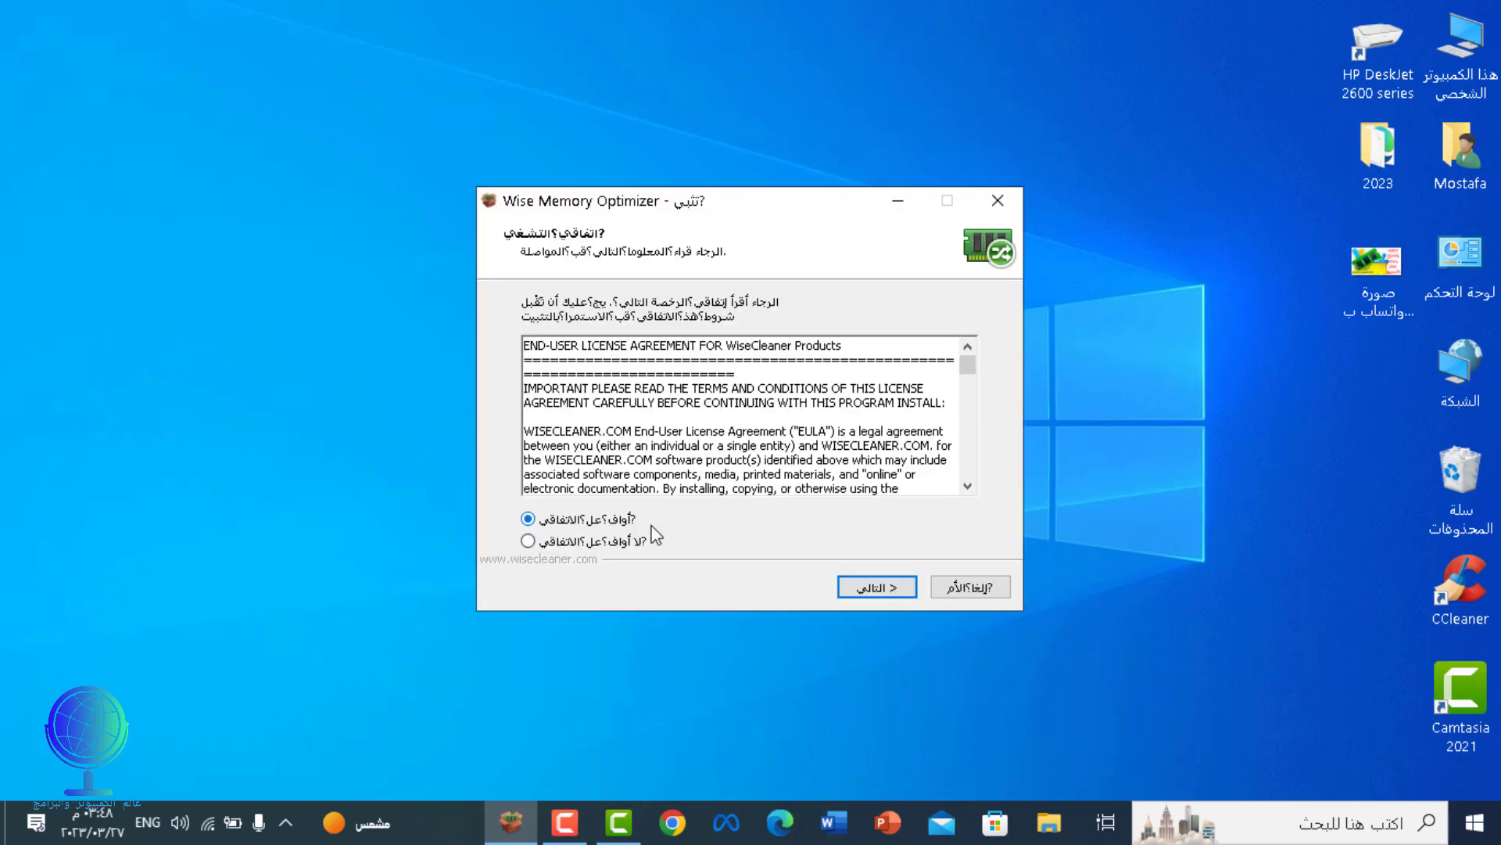
left_click(863, 590)
left_click(864, 590)
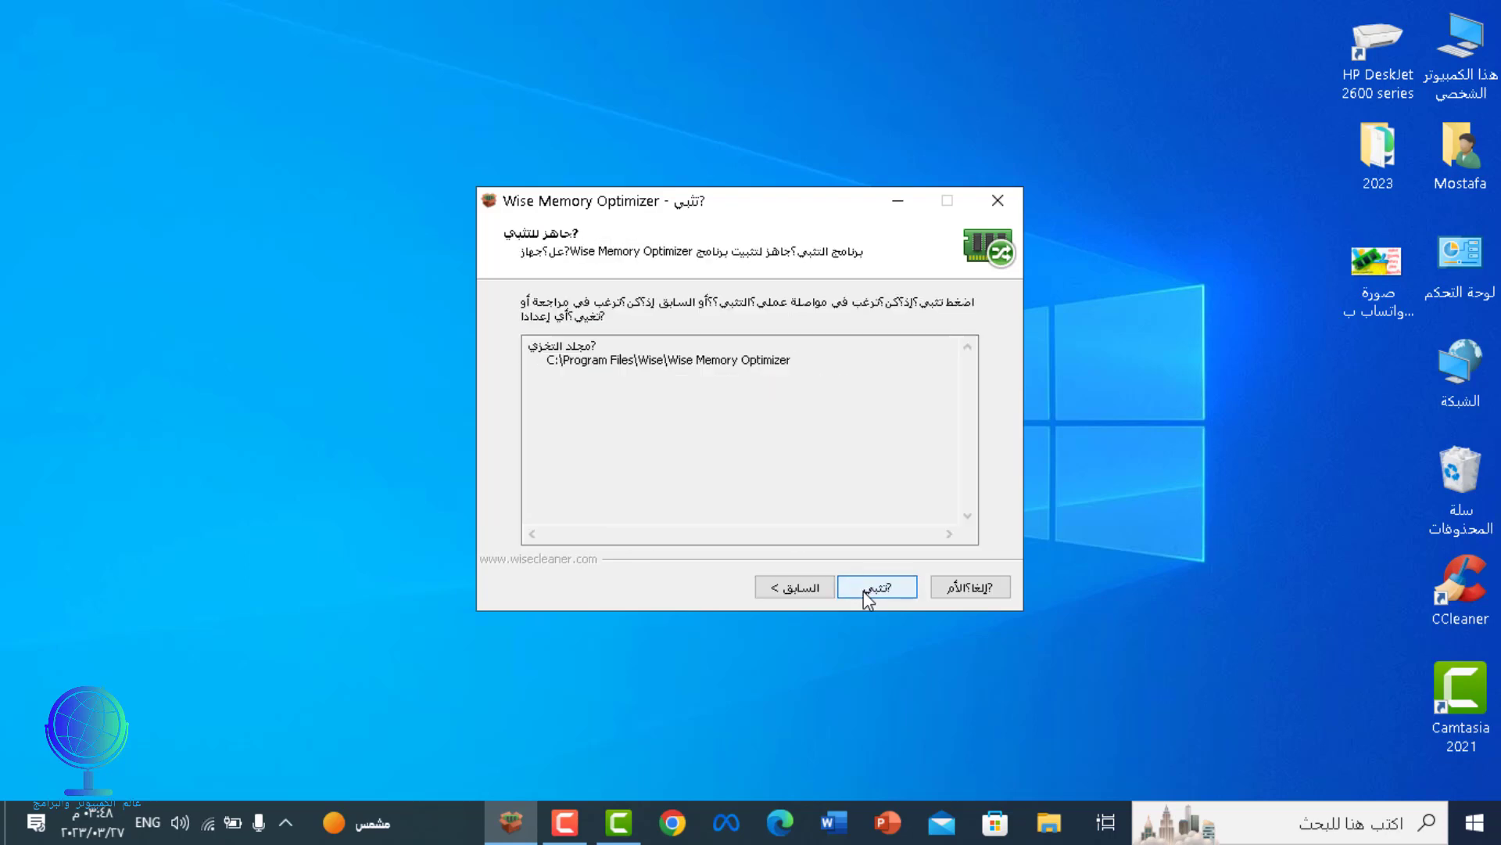
left_click(863, 589)
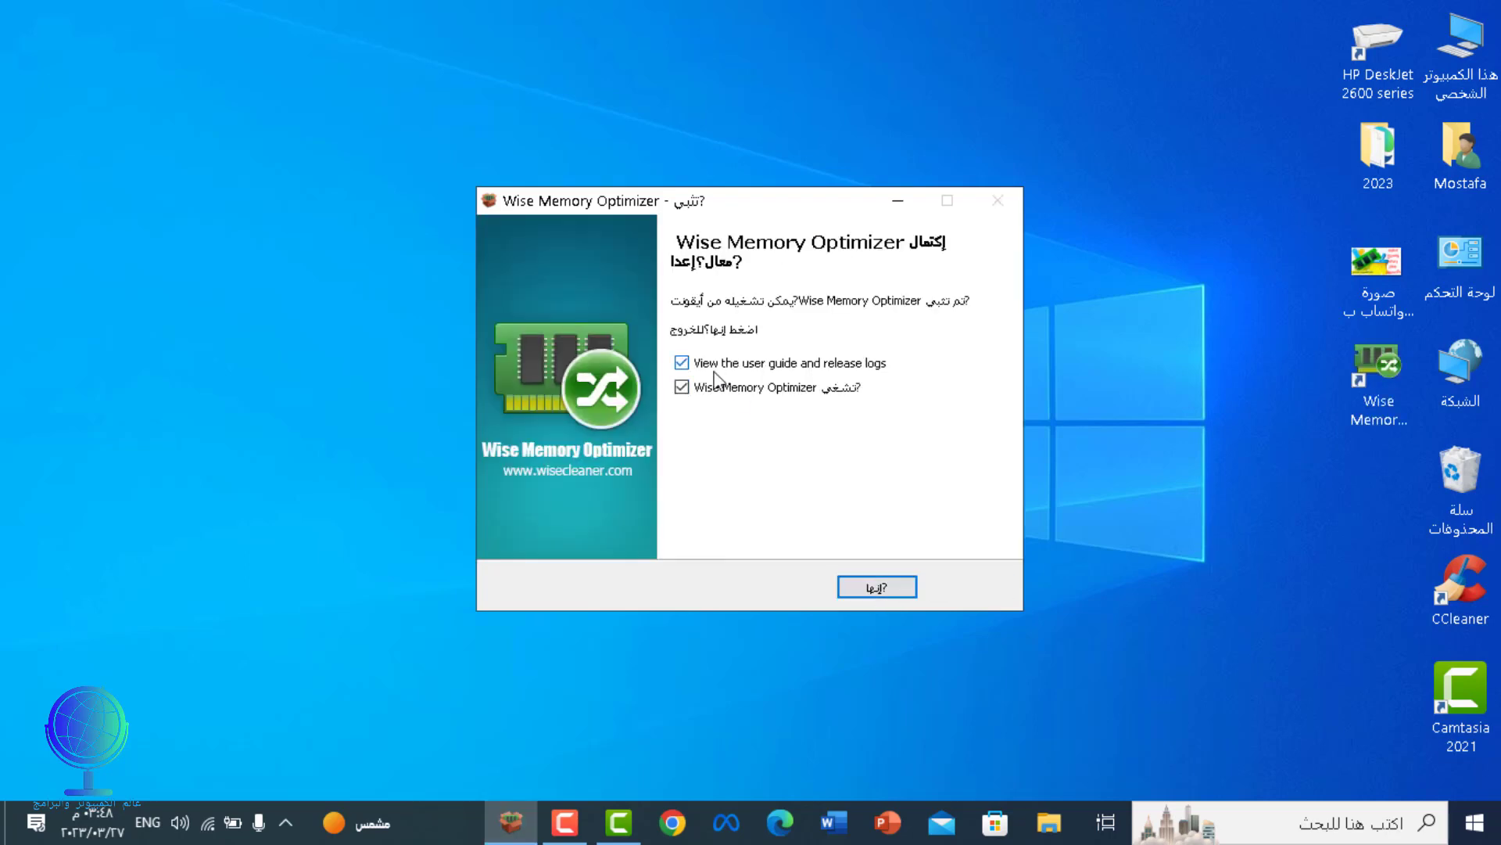
left_click(708, 358)
left_click(886, 581)
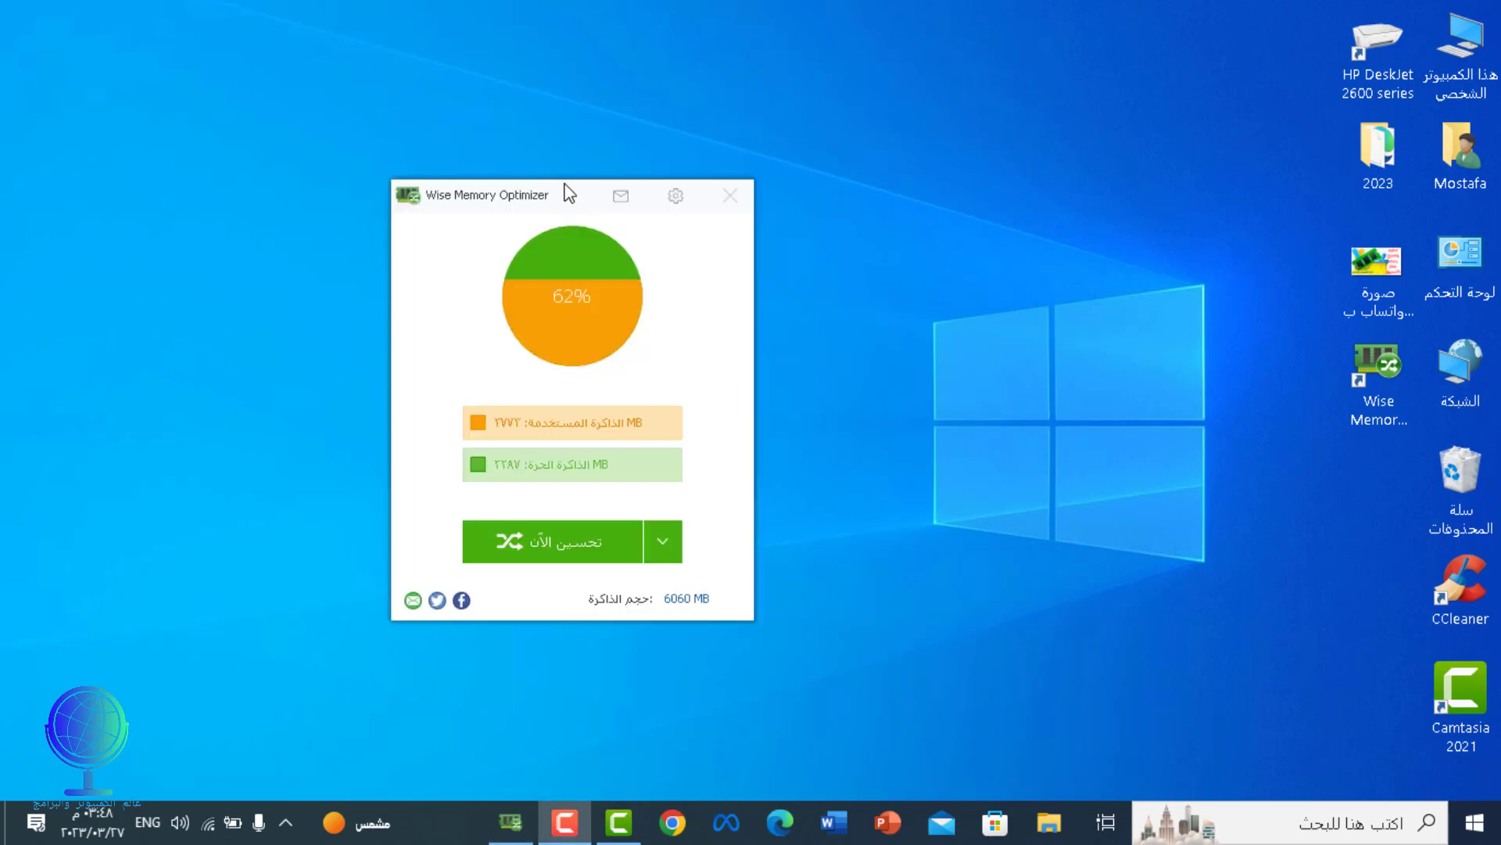
Move the Wise Memory Optimizer window and the setup file apart on the desktop, and check the hidden system tray icons.
left_click_drag(567, 193, 839, 204)
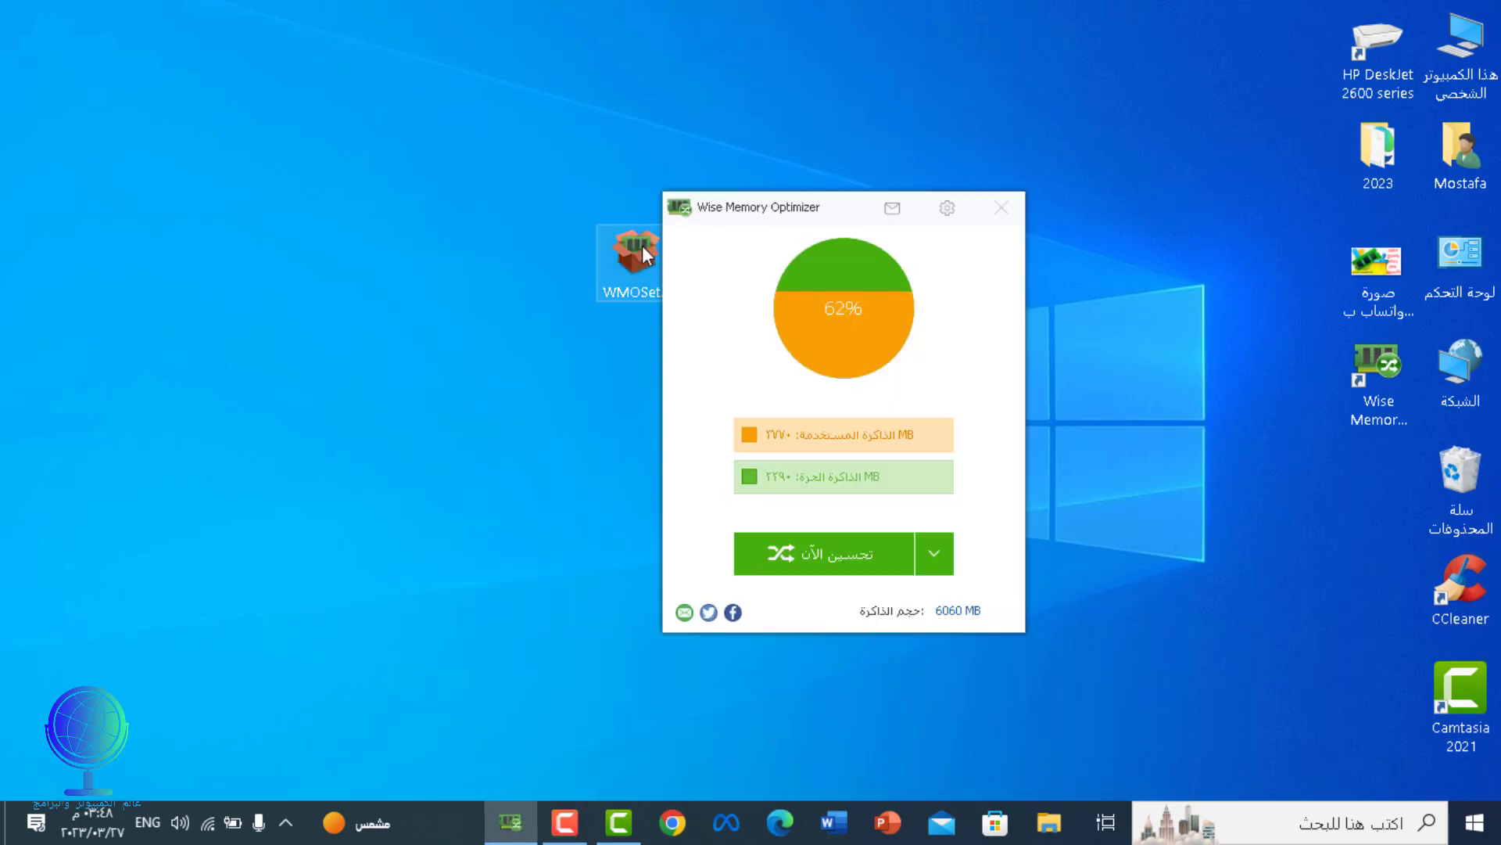
left_click_drag(641, 246, 180, 247)
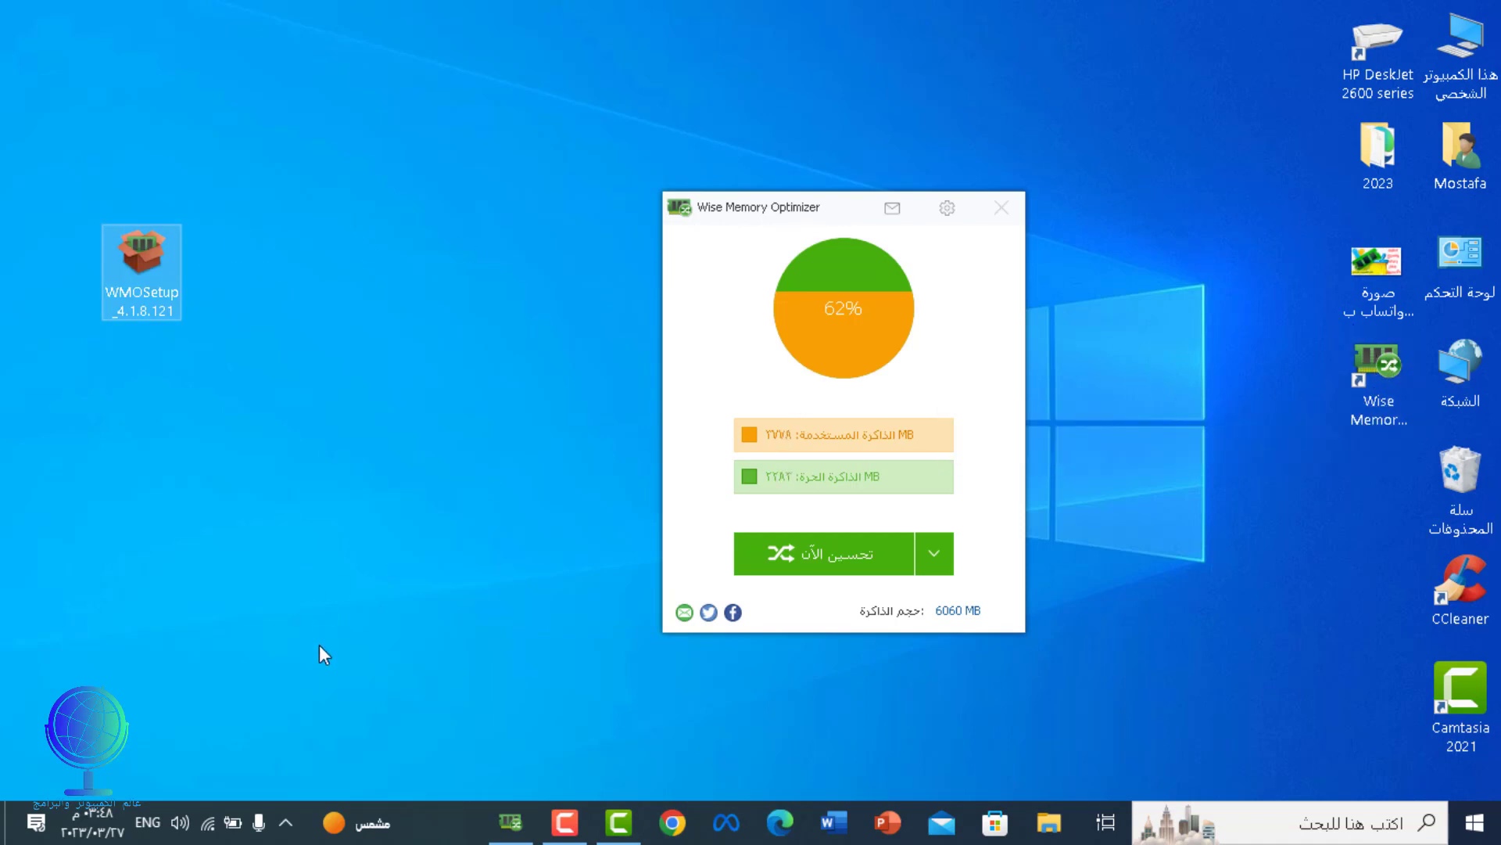
left_click(286, 824)
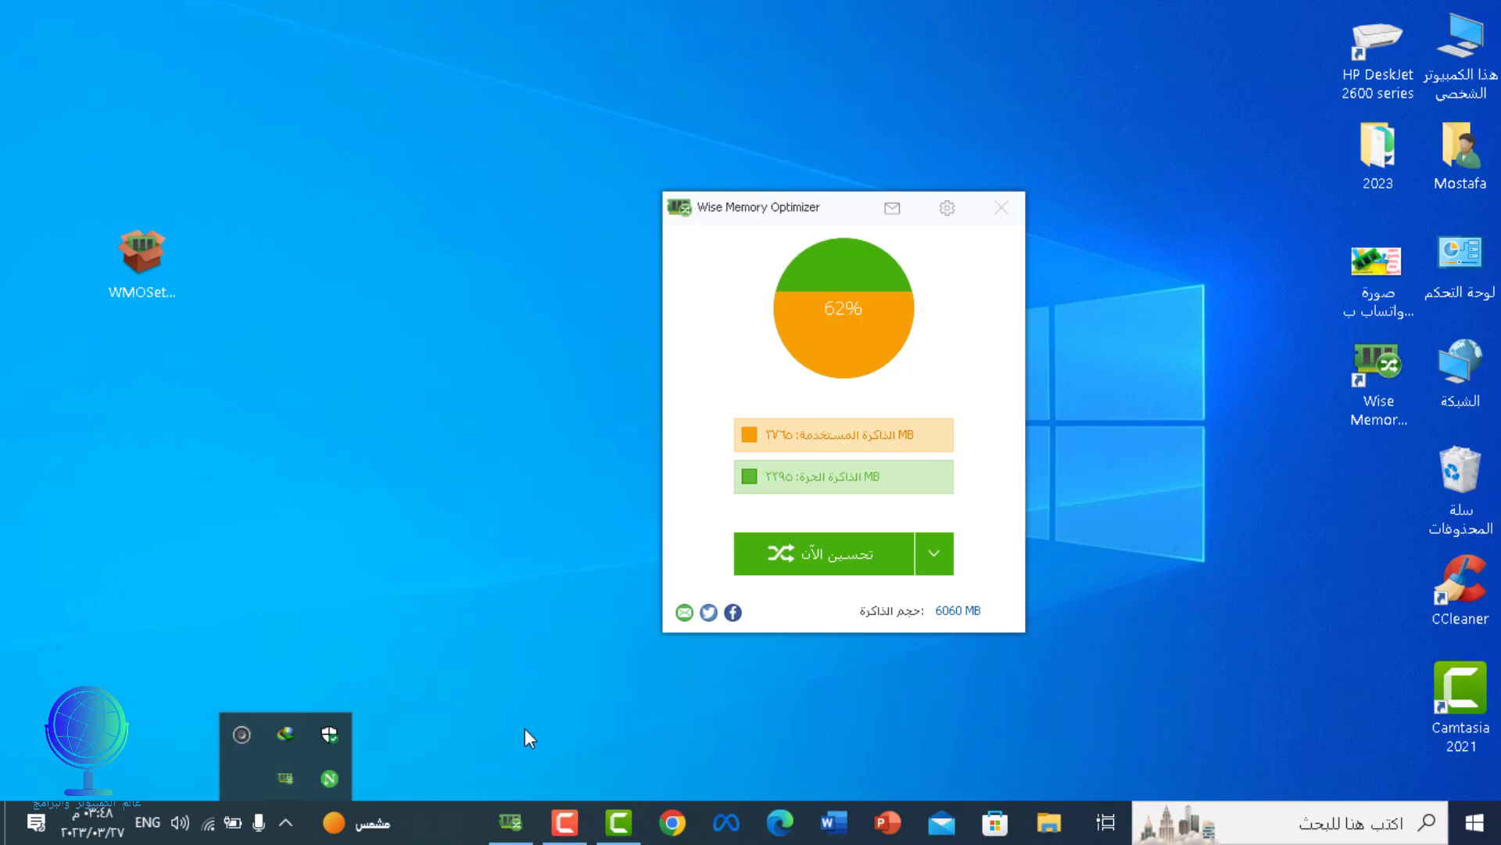
left_click(525, 727)
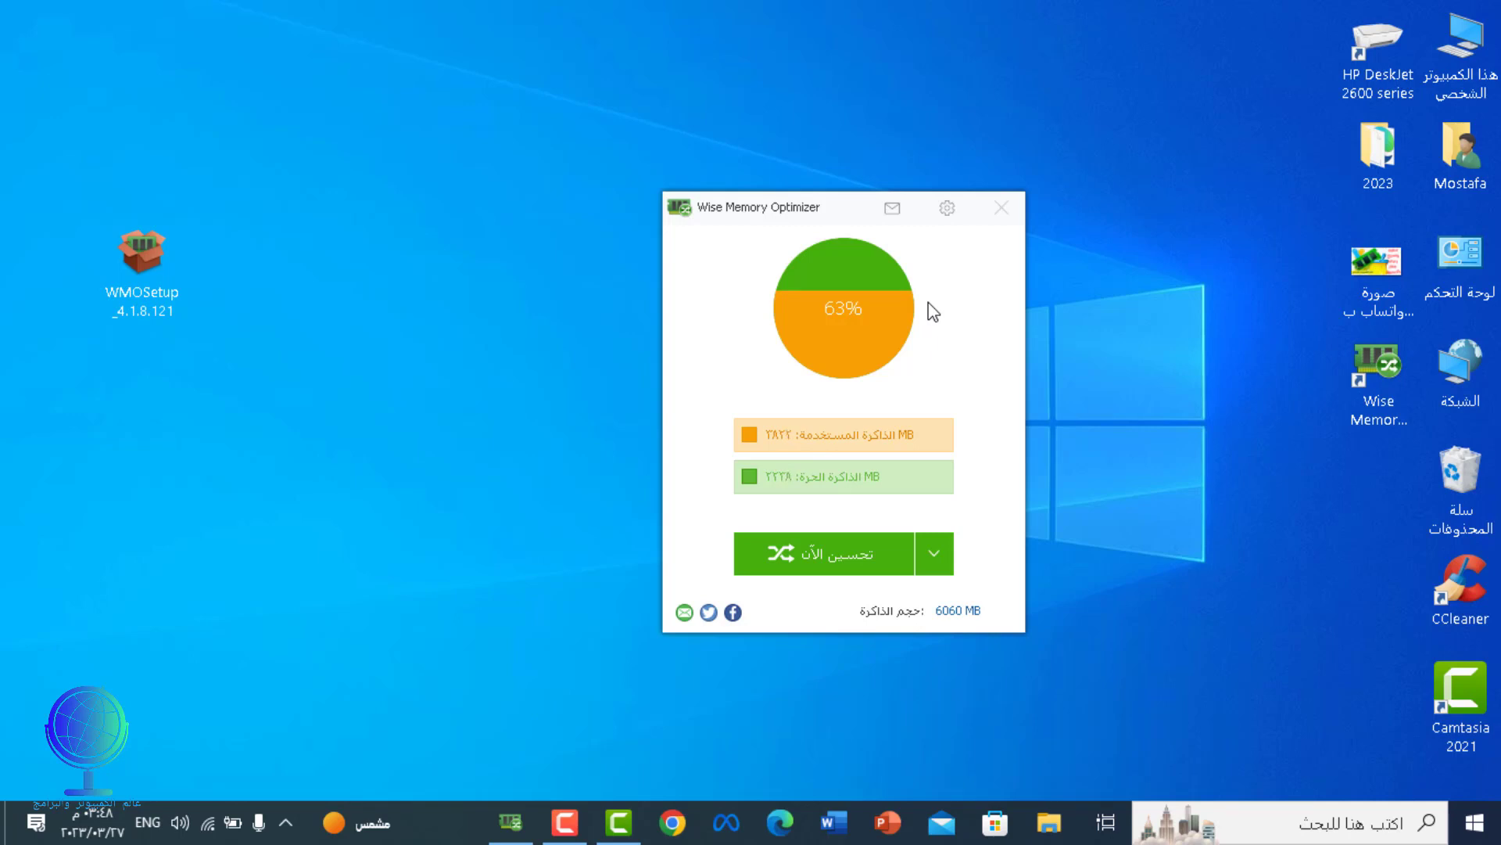
Reposition the Wise Memory Optimizer window higher on the desktop and run the memory optimization.
left_click_drag(825, 221, 843, 155)
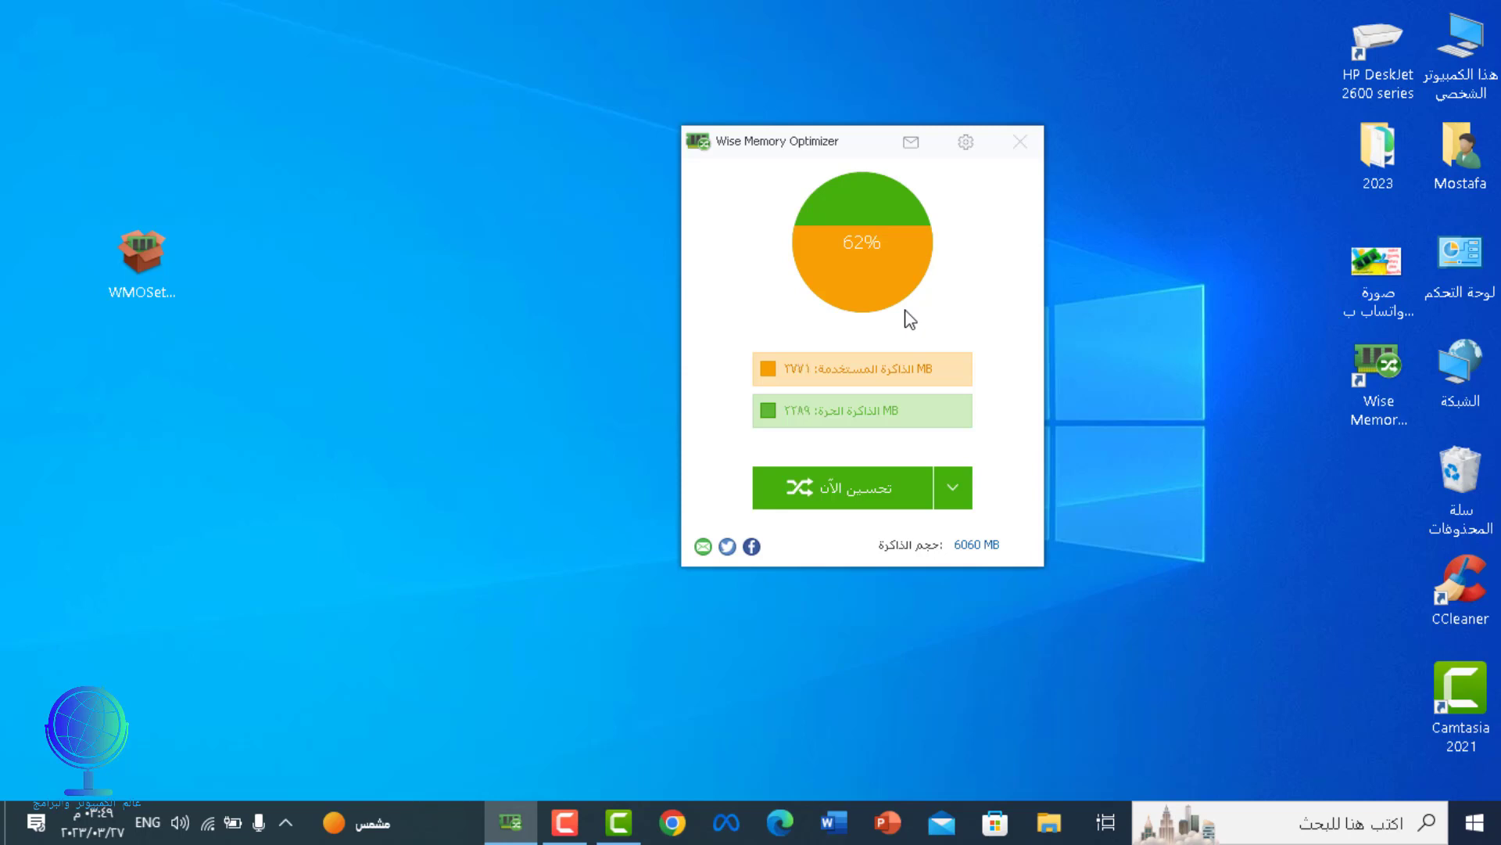
left_click(845, 501)
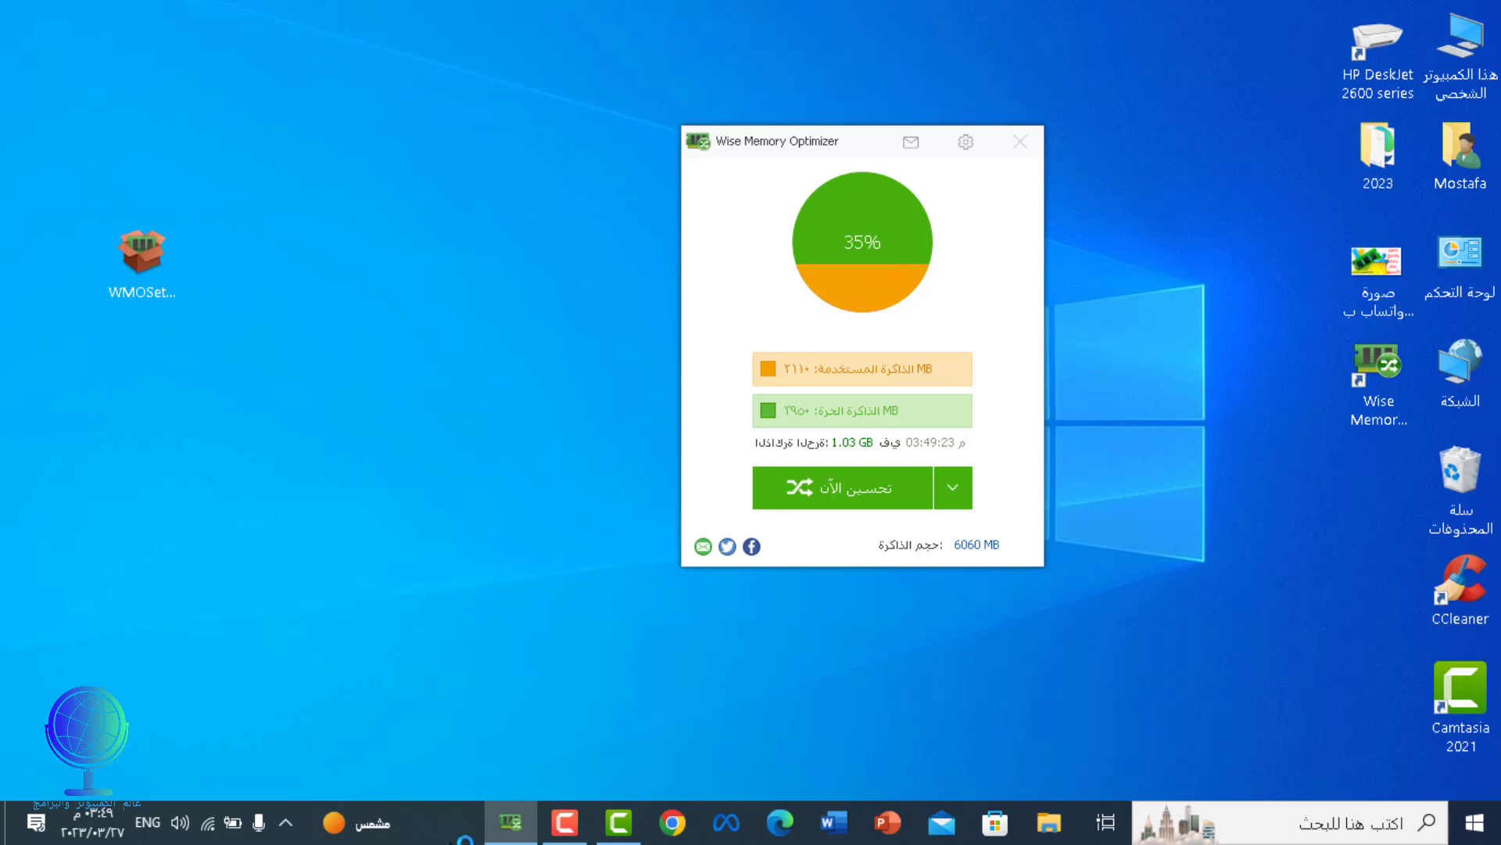
Open Task Manager and place the Wise Memory Optimizer window beside it to compare the memory usage.
right_click(460, 835)
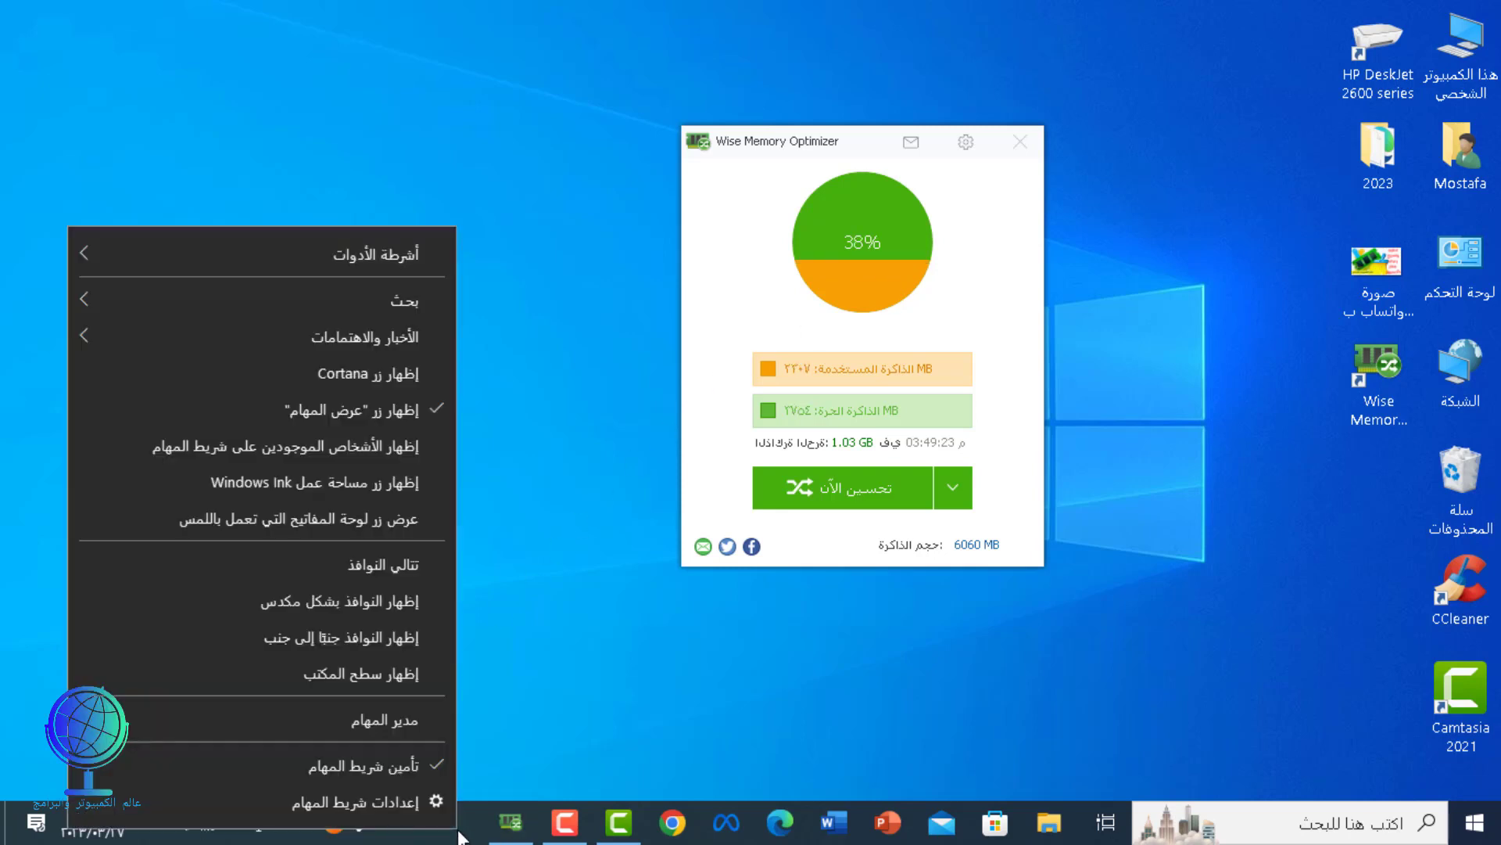
left_click(424, 721)
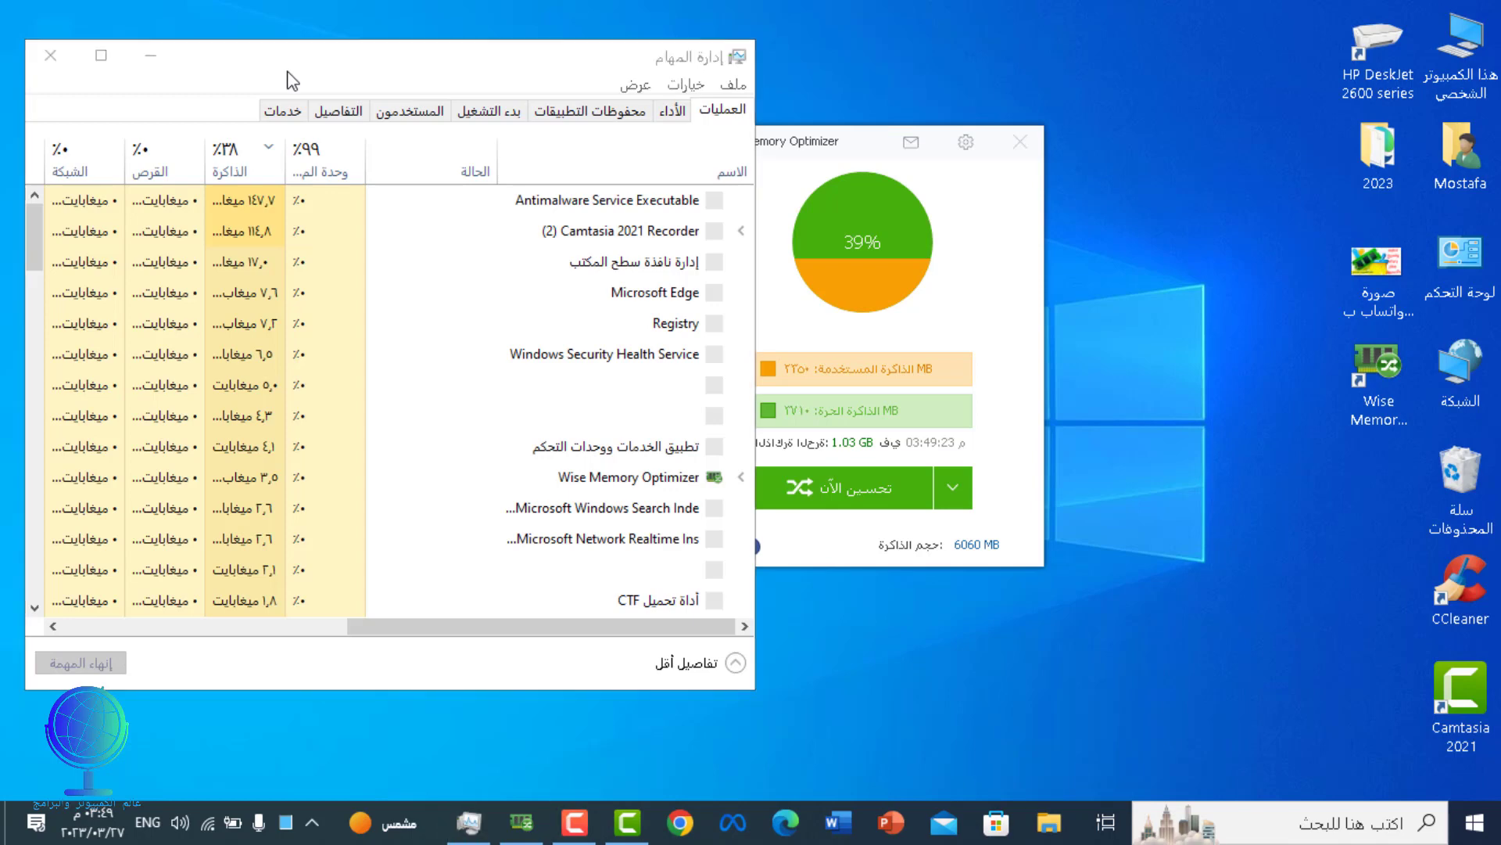
left_click_drag(856, 153, 966, 147)
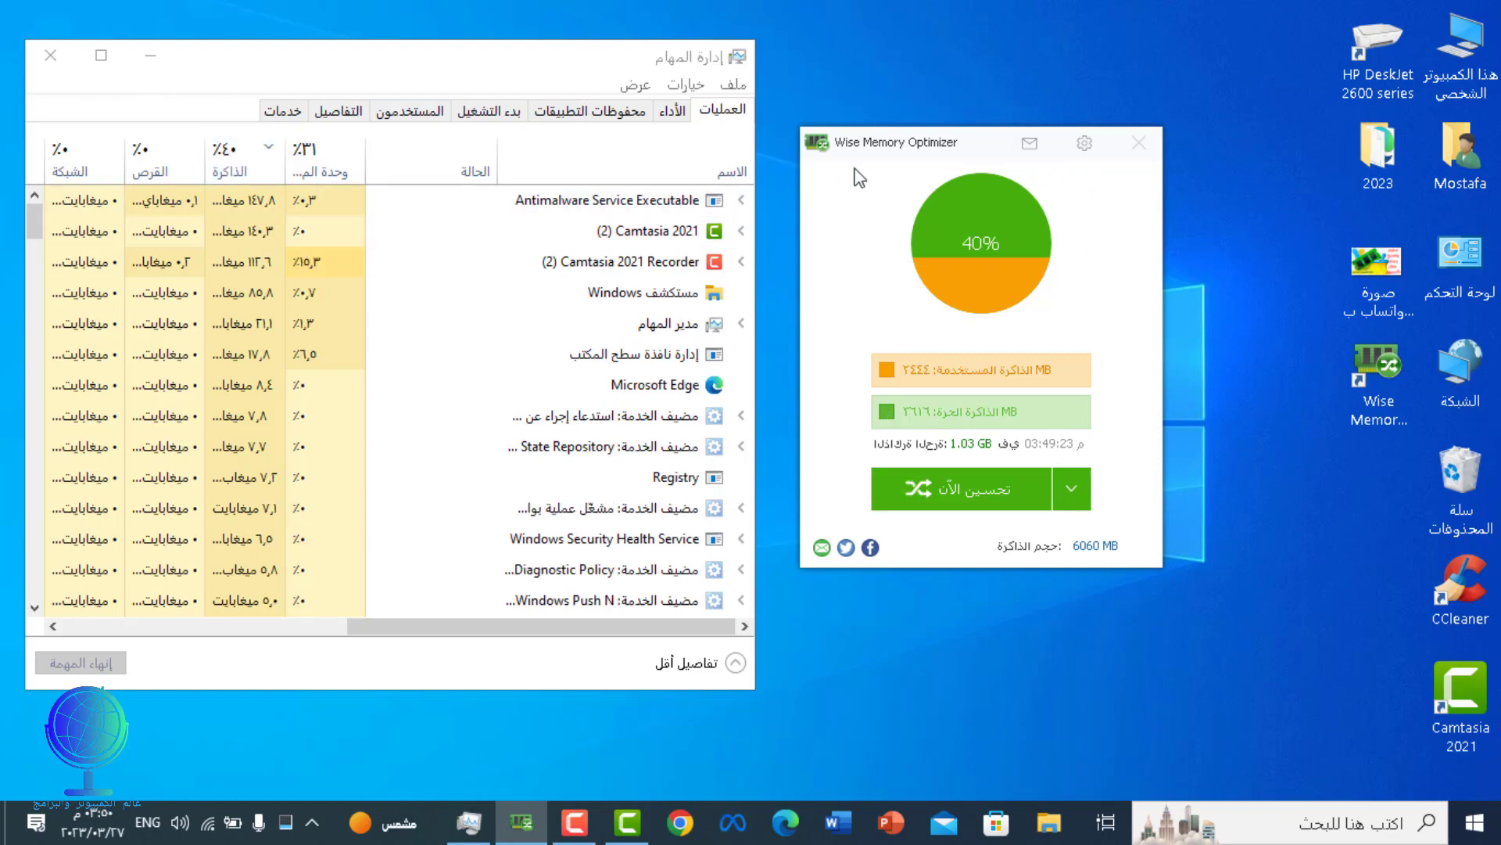
Make room for the Wise Memory Optimizer window and open its settings.
left_click_drag(945, 158, 891, 162)
left_click(1030, 148)
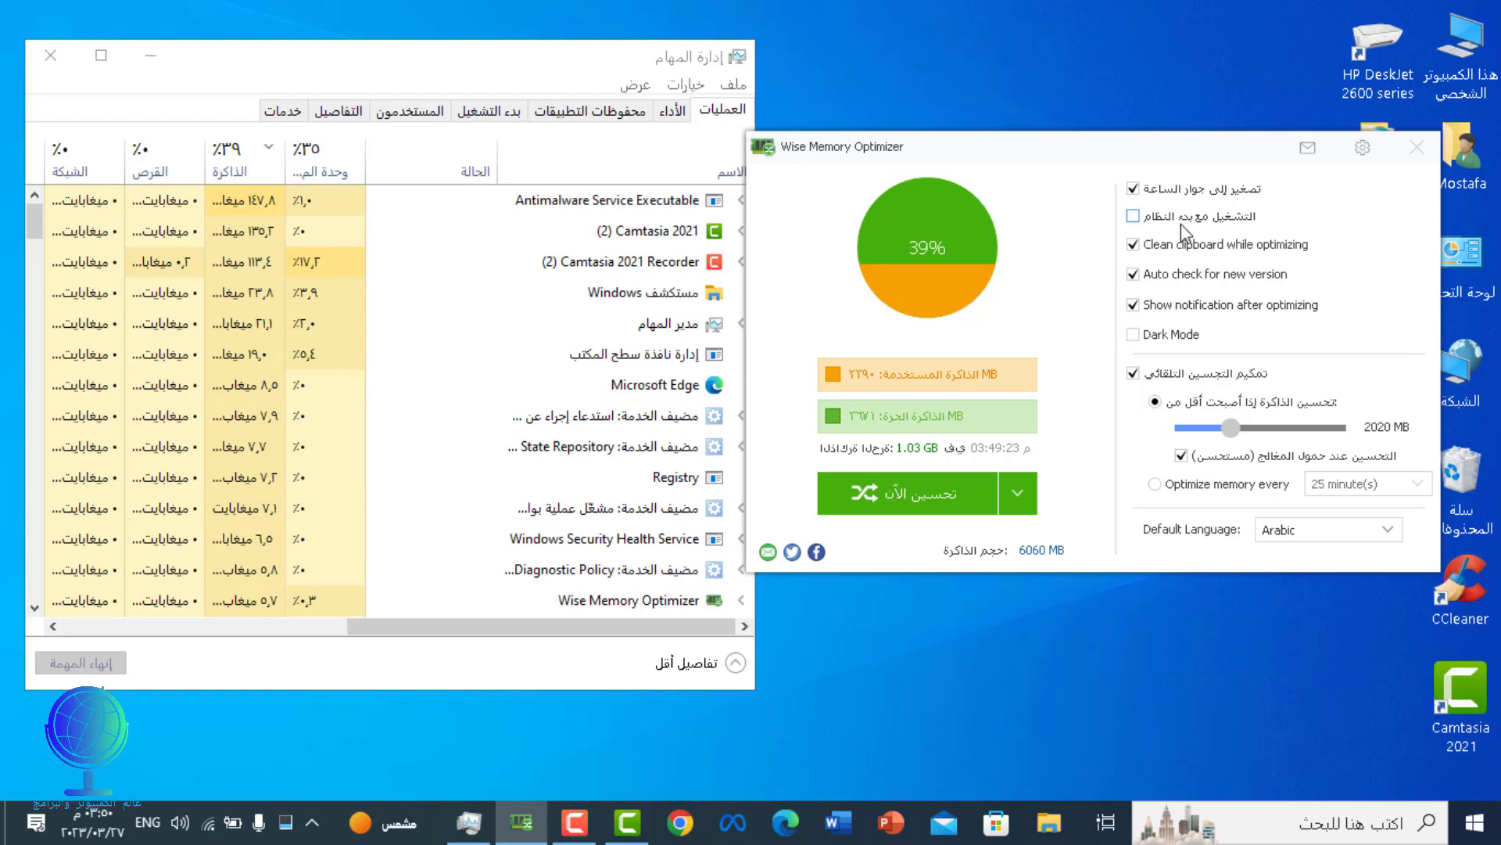
Enable launching the memory optimizer at system startup and turn on Dark Mode.
left_click(1134, 217)
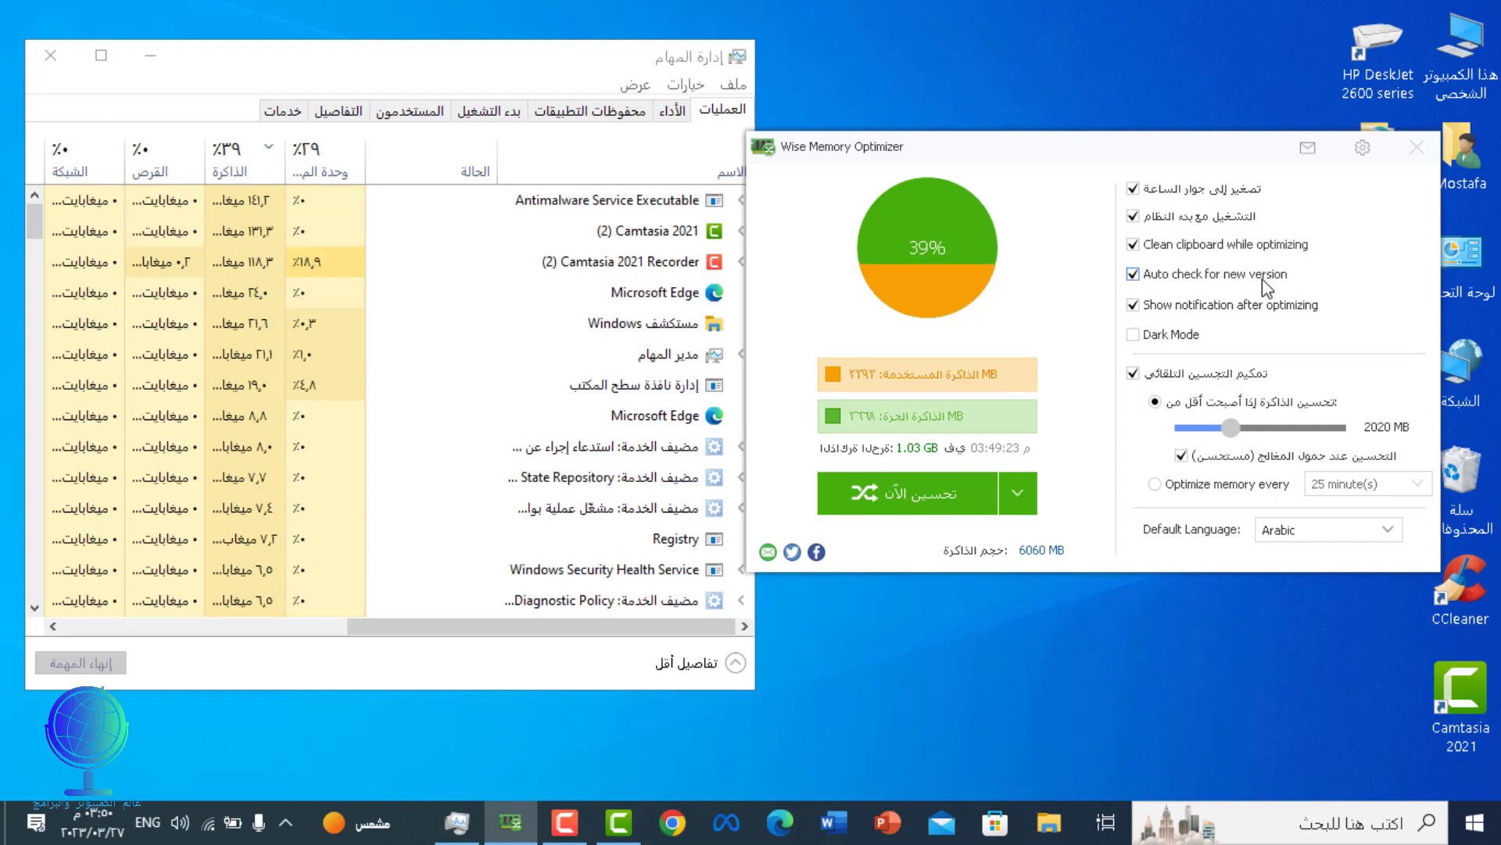
left_click(1190, 335)
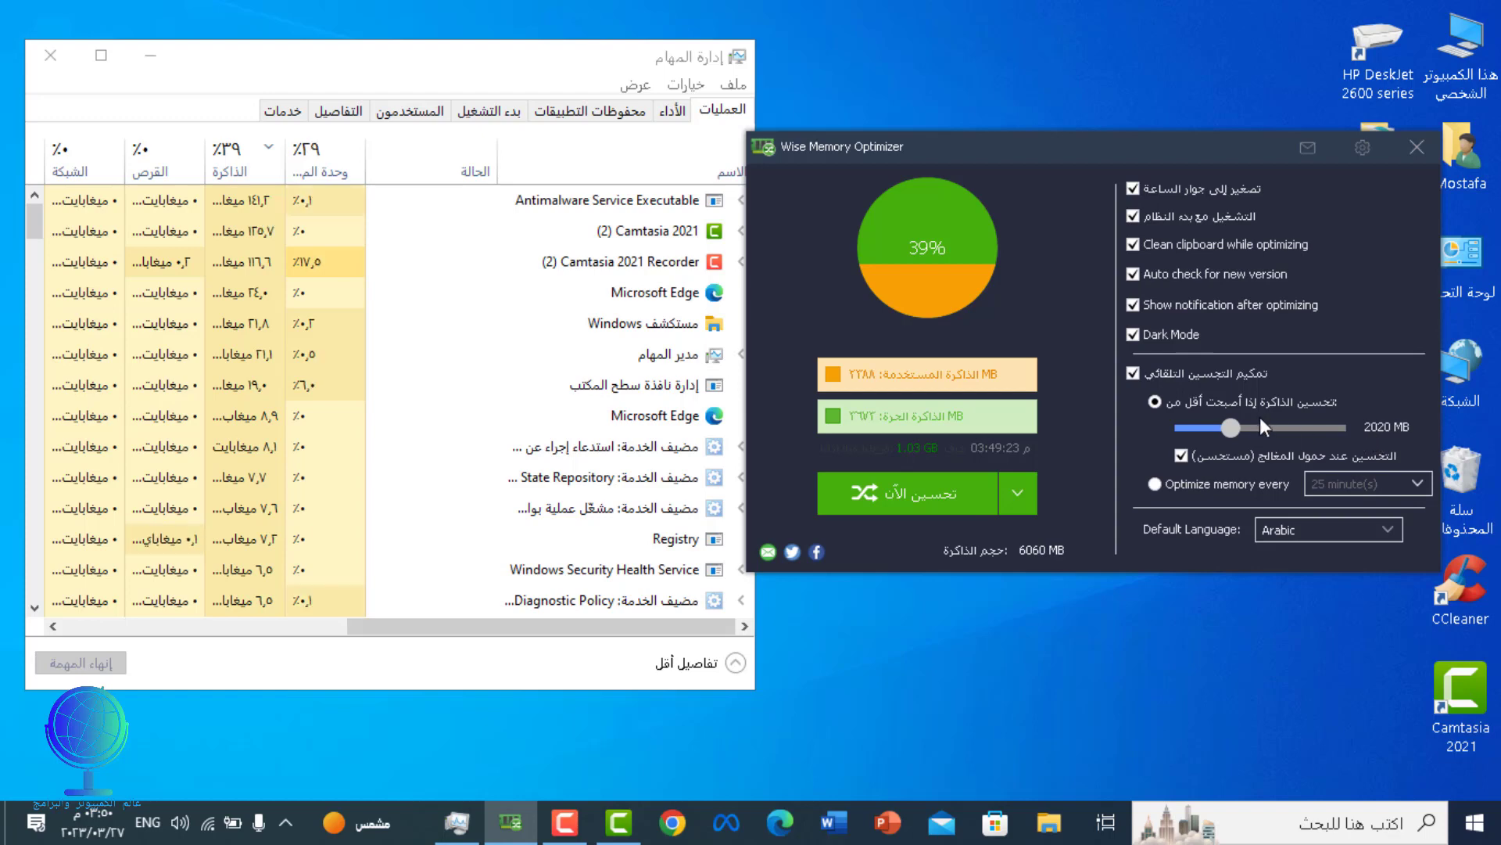
Try timed automatic optimization, review the available intervals, and switch back to optimizing when free memory falls below the 2020 MB threshold.
left_click(1187, 490)
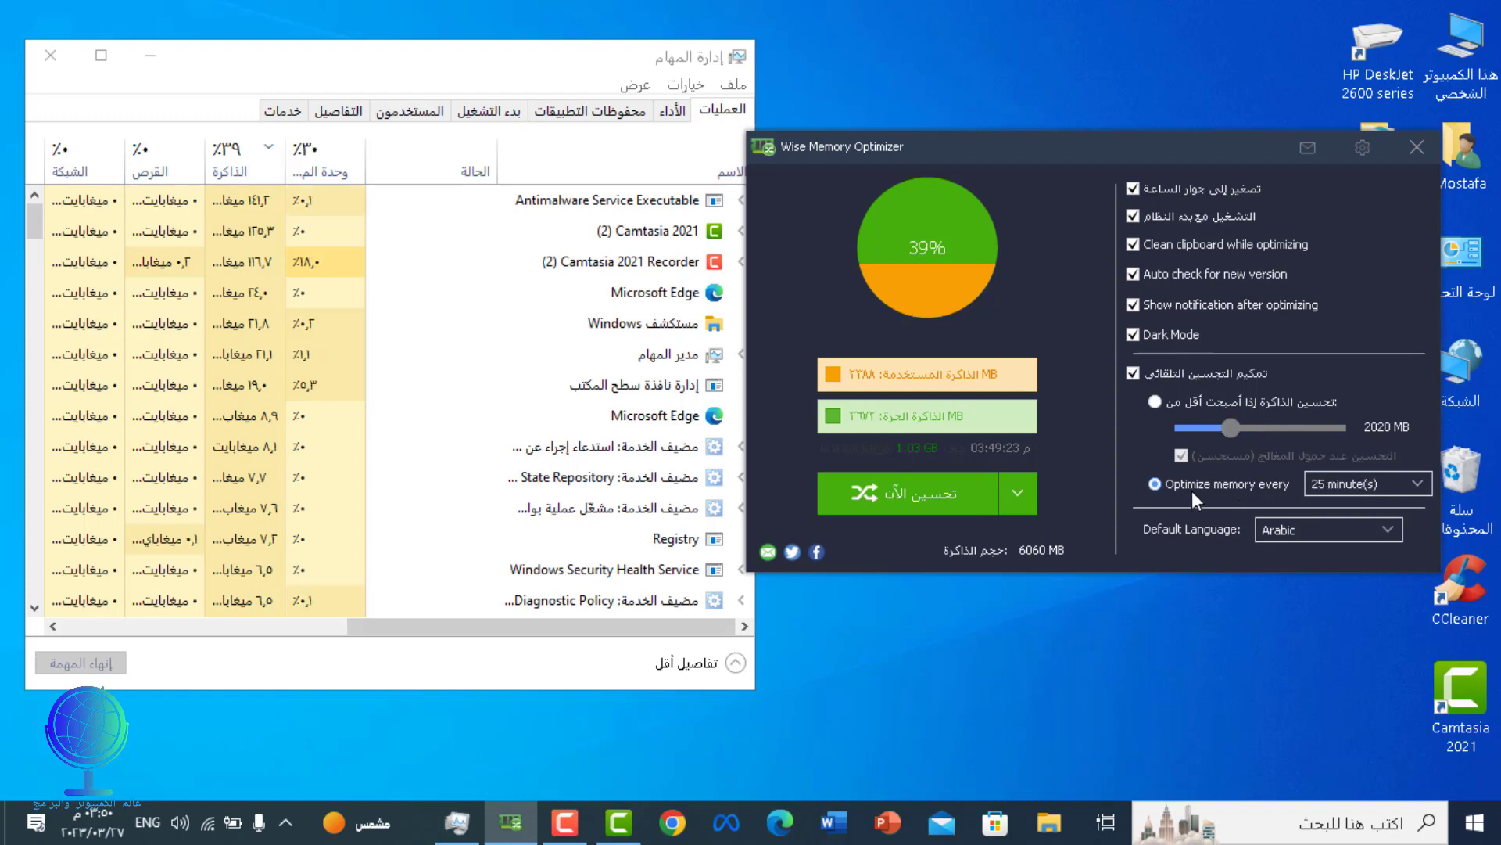
left_click(1417, 487)
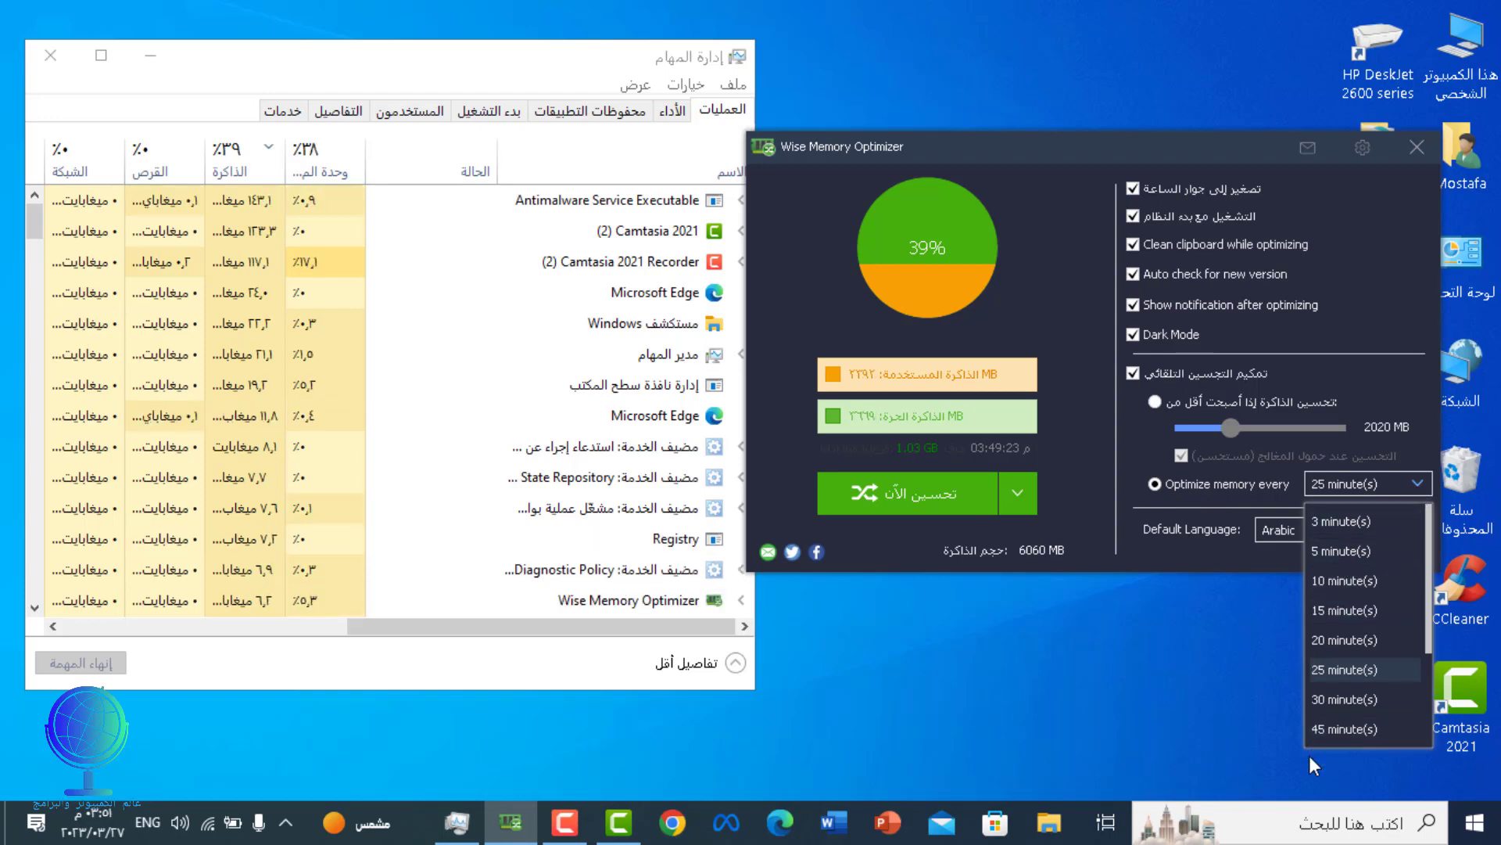
scroll(1353, 693, "down", 2)
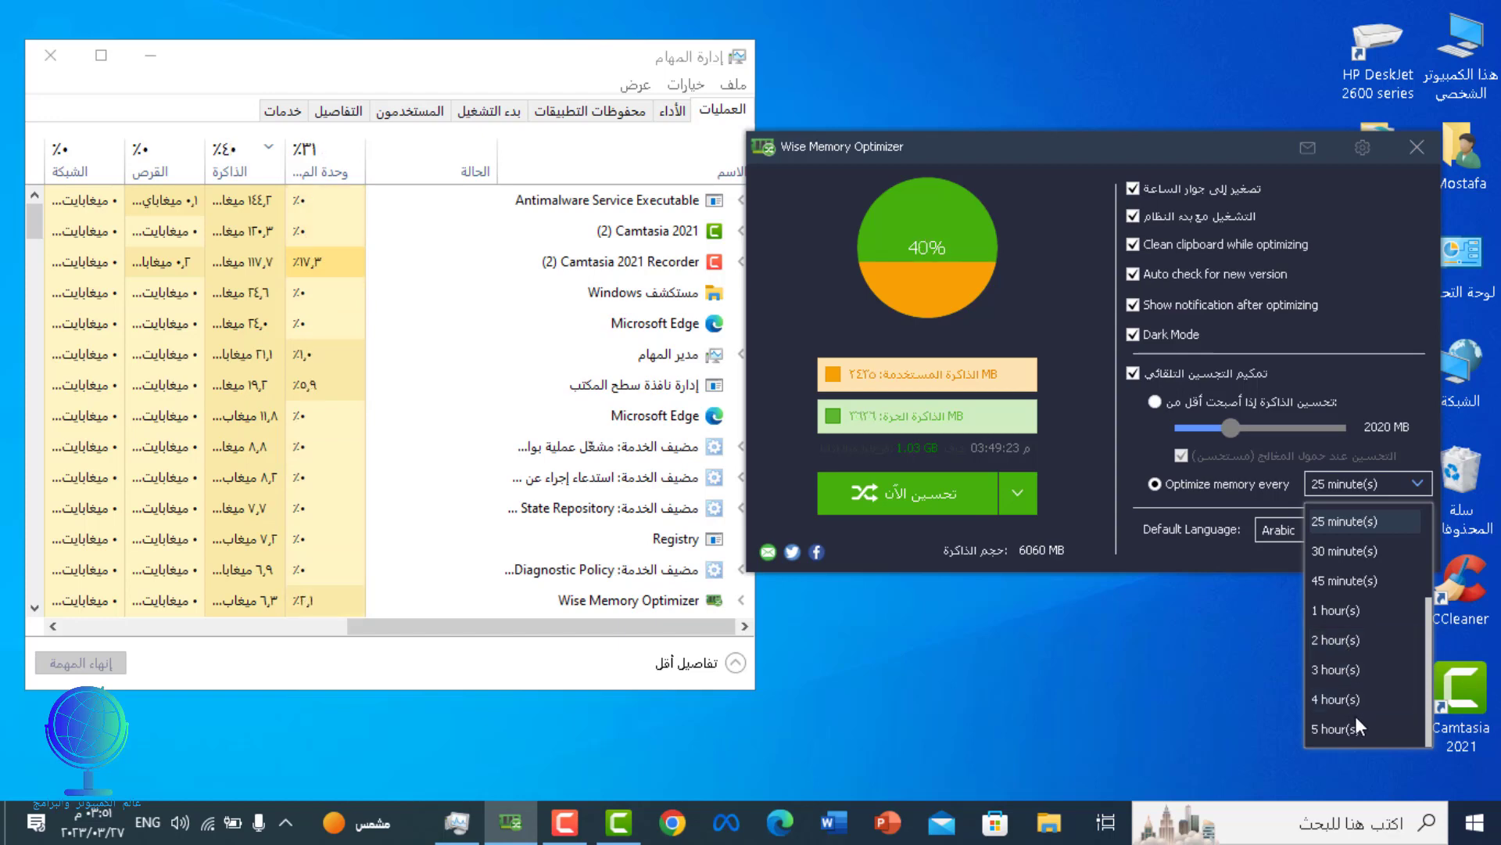
left_click(1123, 423)
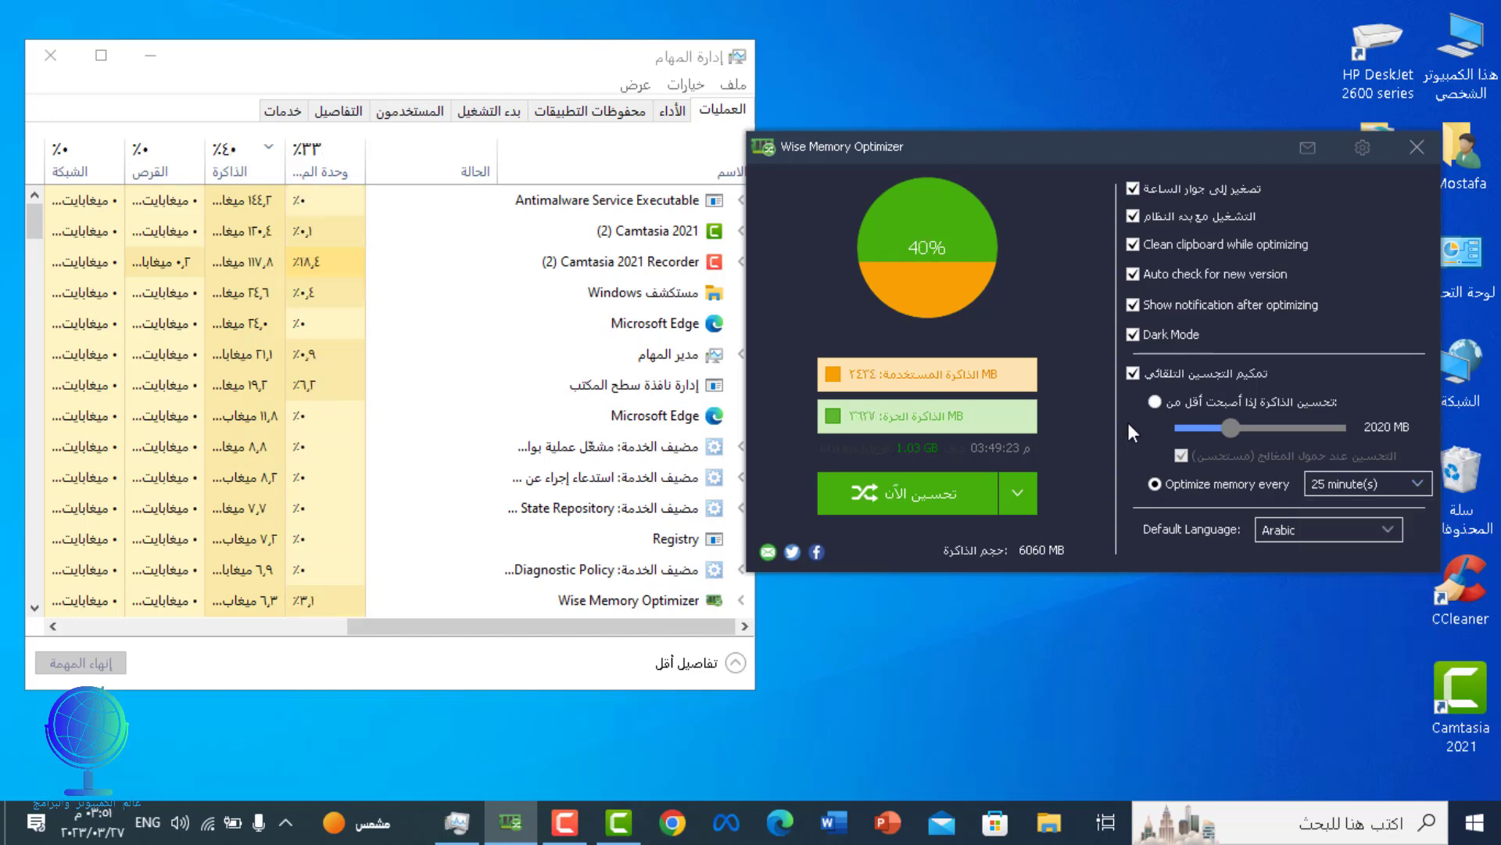
left_click(1155, 402)
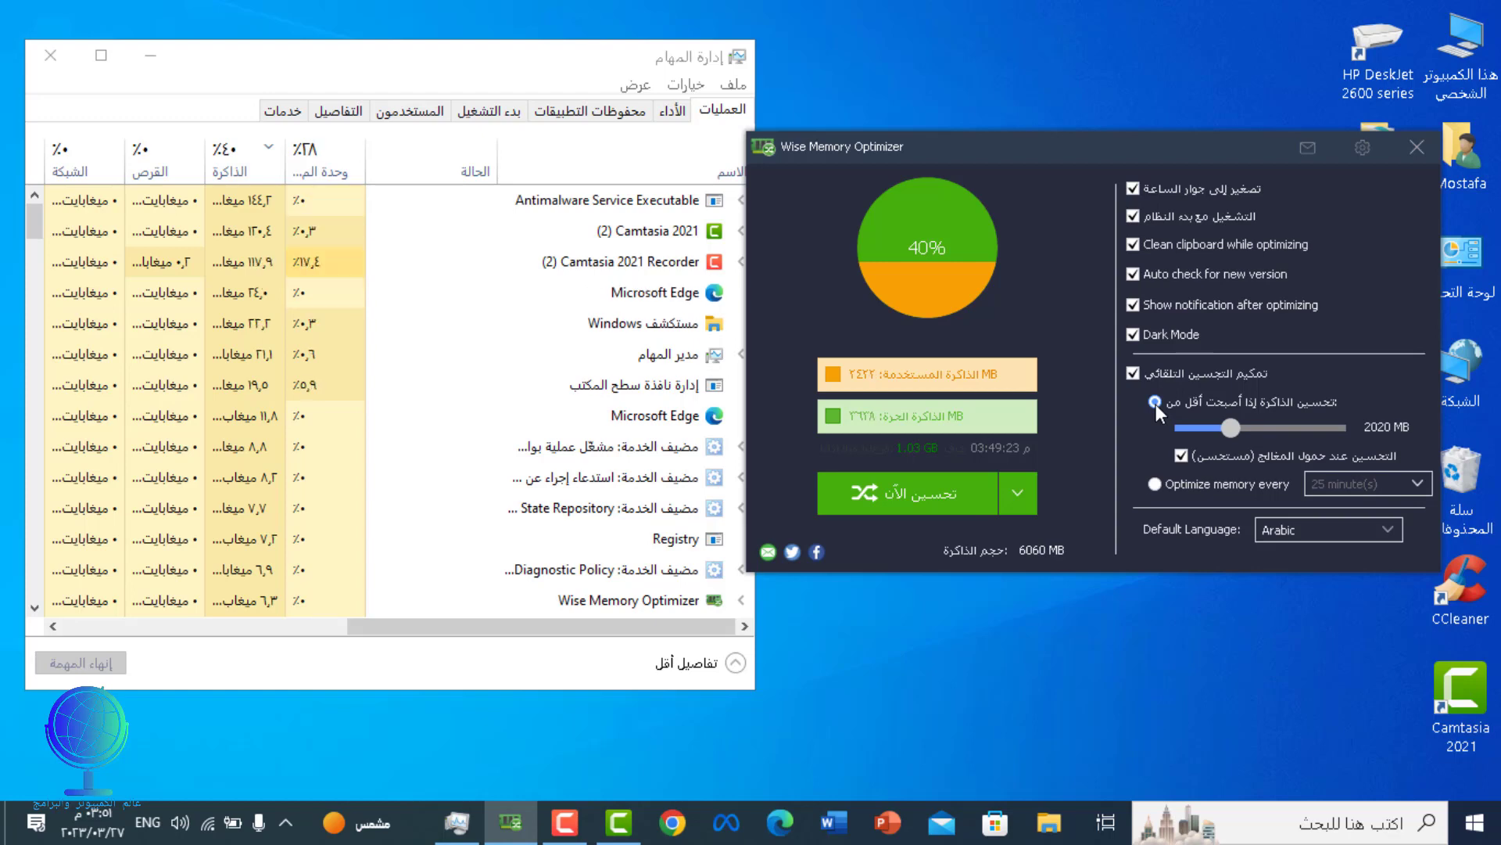
Browse the available interface languages and keep Arabic as the default language.
left_click(1395, 528)
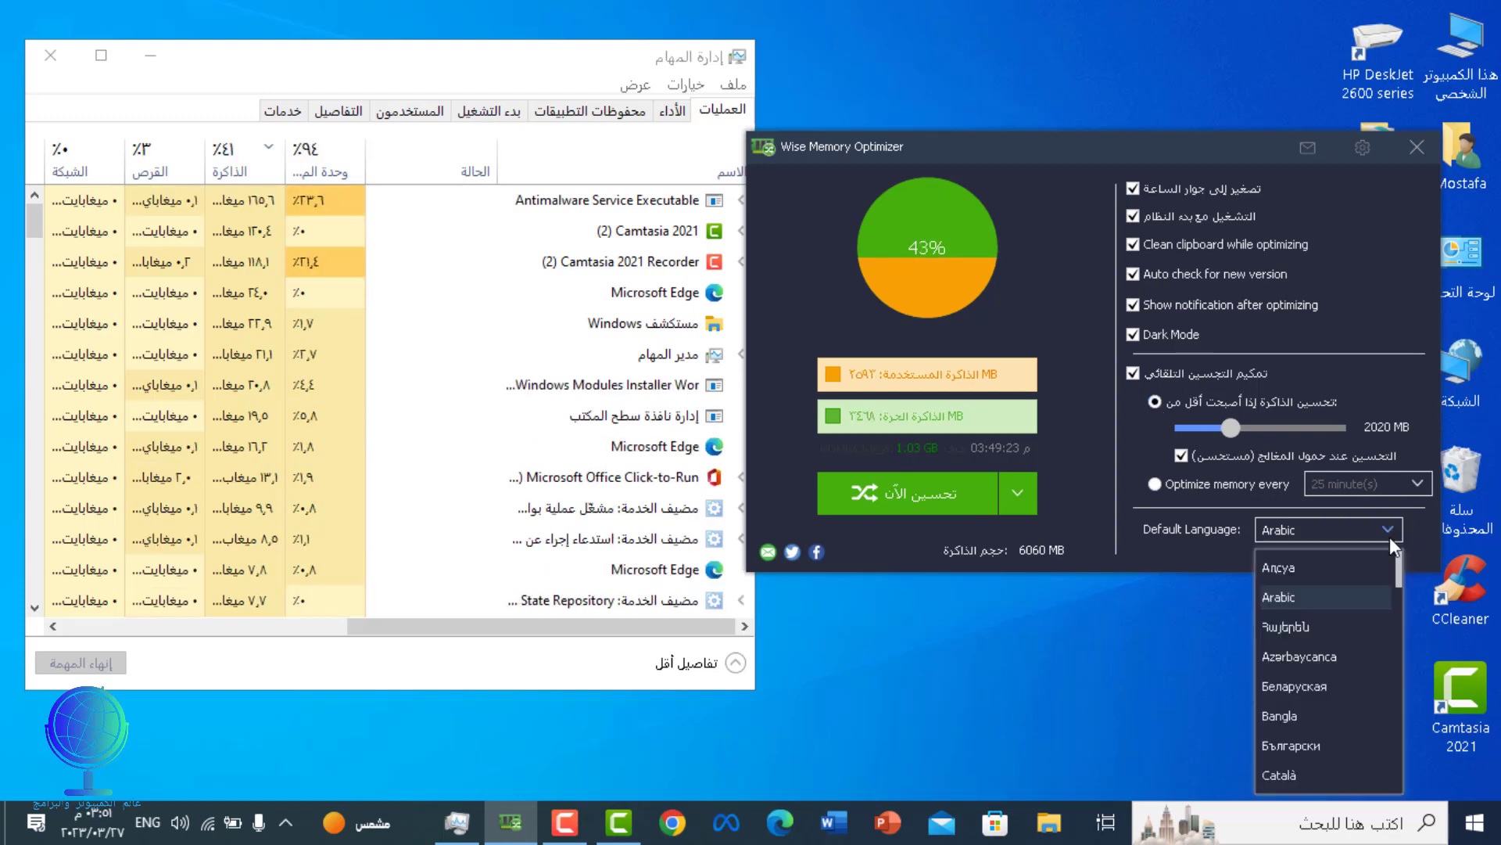
scroll(1339, 659, "down", 6)
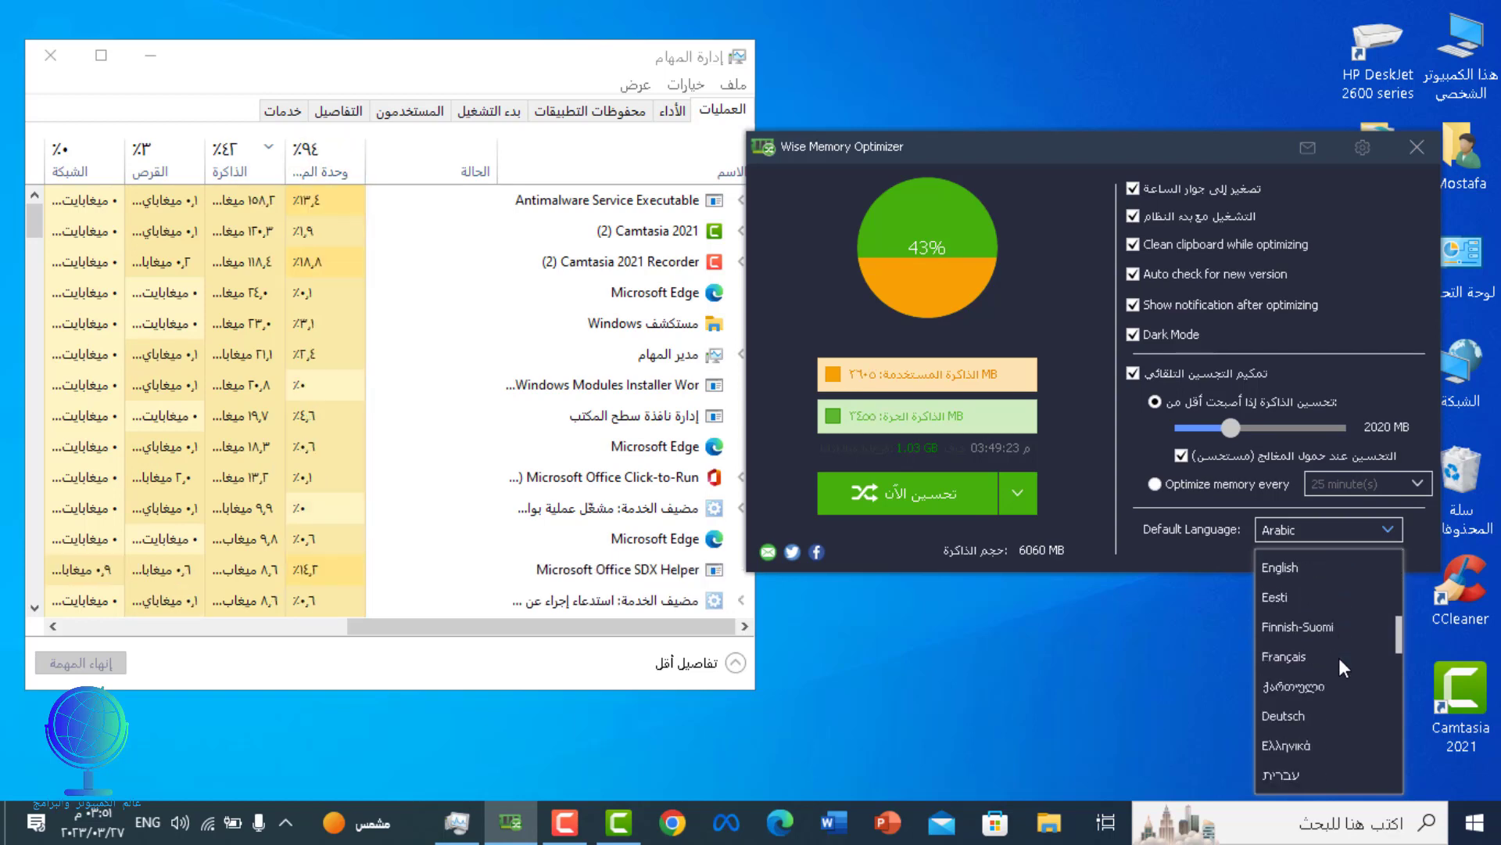
scroll(1339, 659, "down", 2)
scroll(1339, 658, "up", 4)
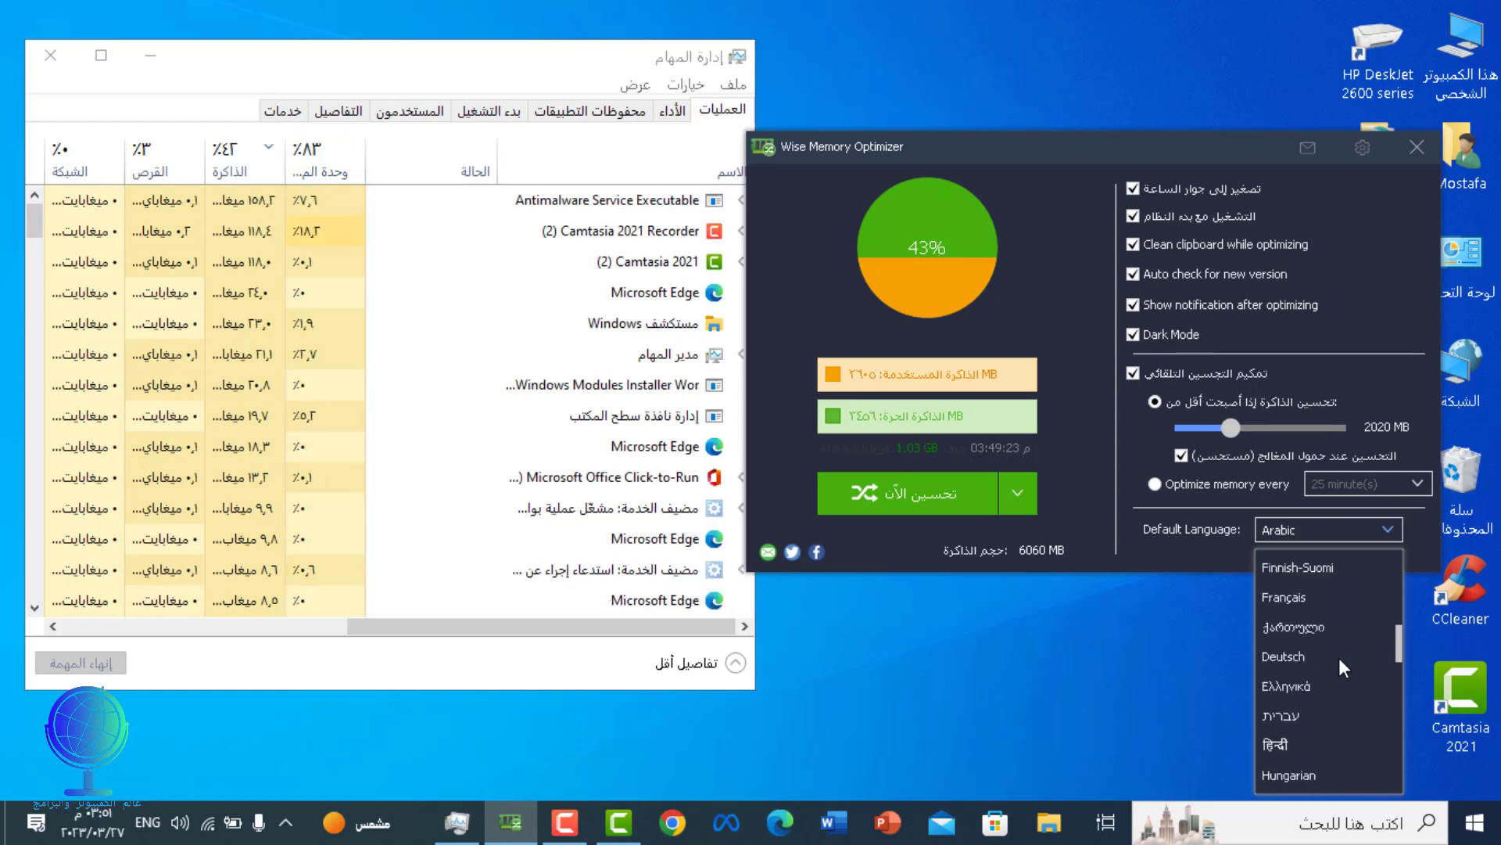
scroll(1339, 659, "up", 4)
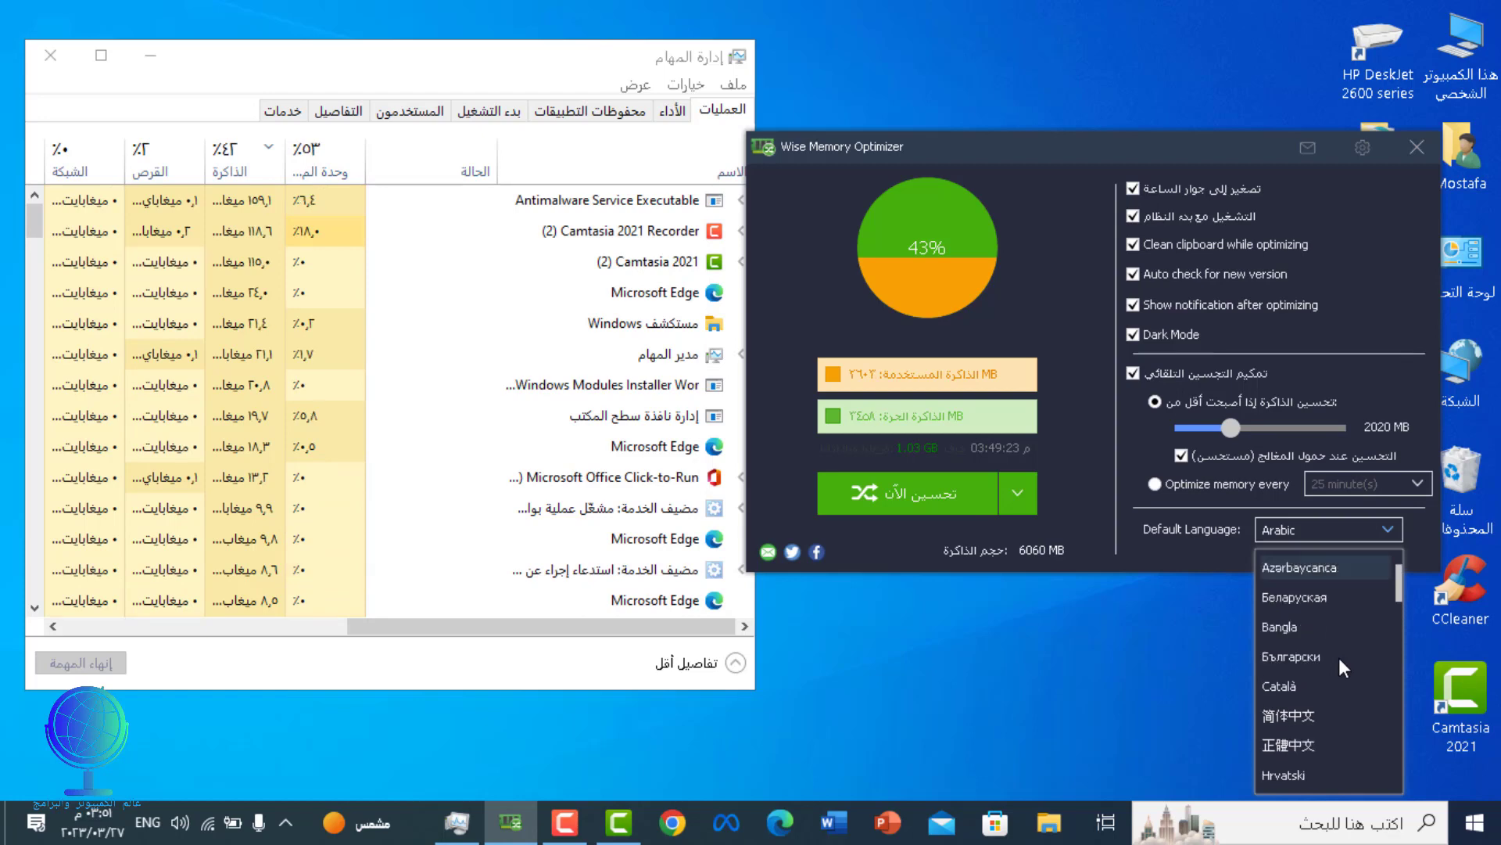
scroll(1339, 658, "up", 1)
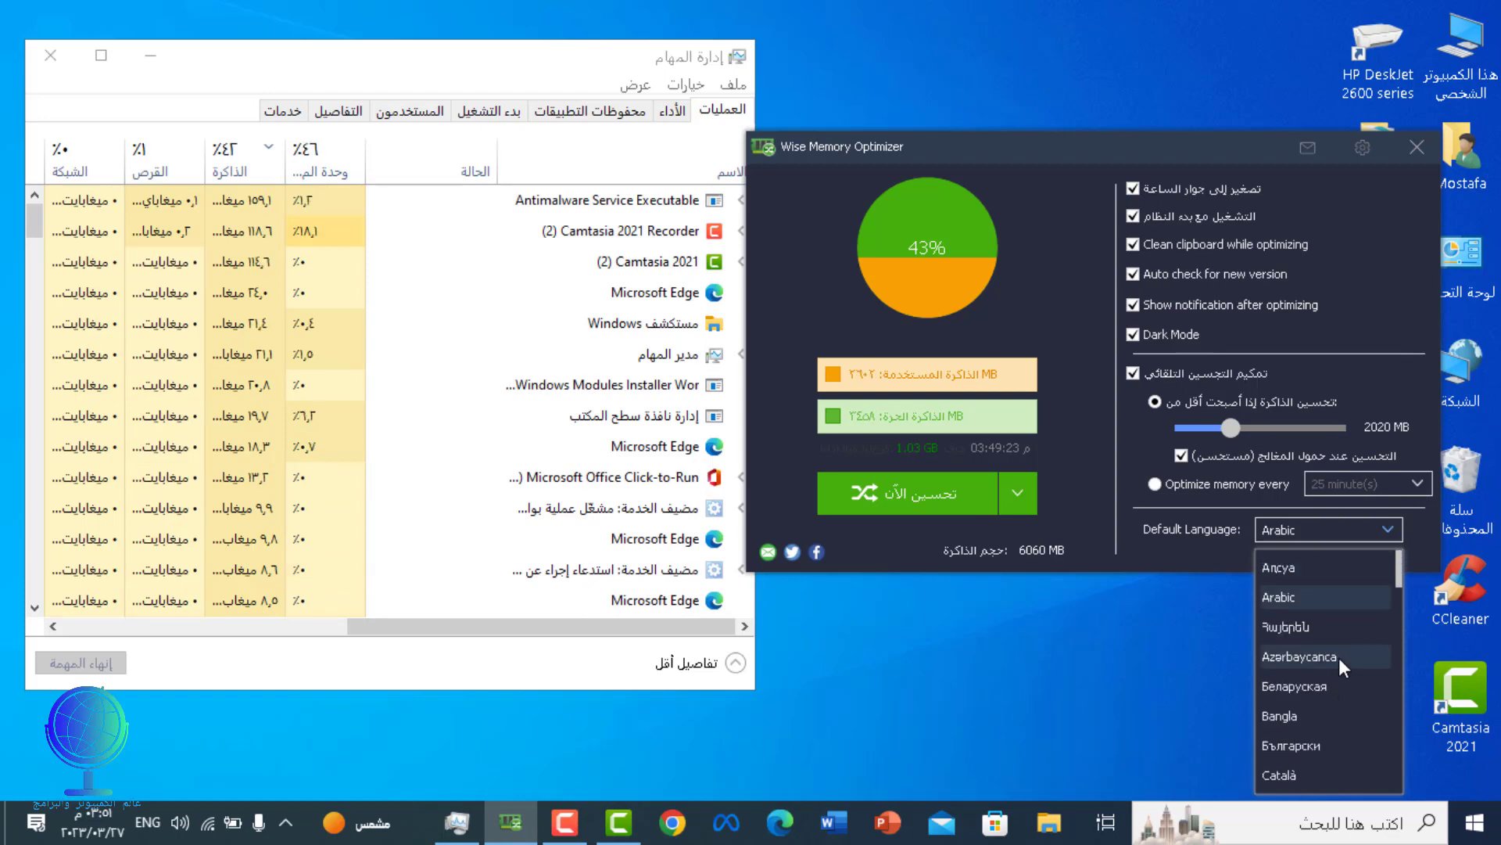
left_click(1335, 599)
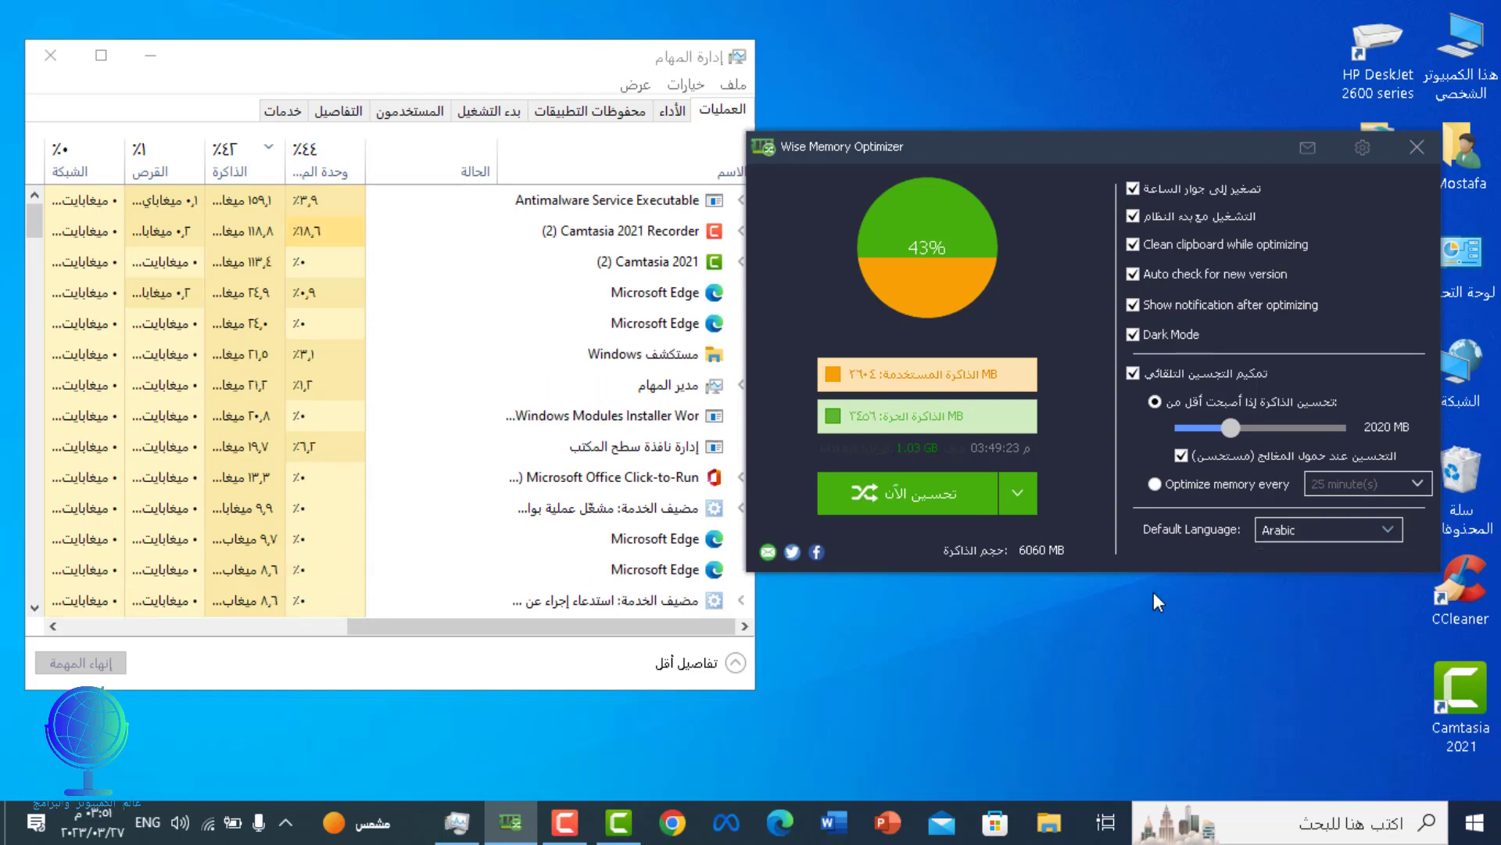
Add Empty Standby RAM to the optimization options and run the memory optimization.
left_click(1020, 496)
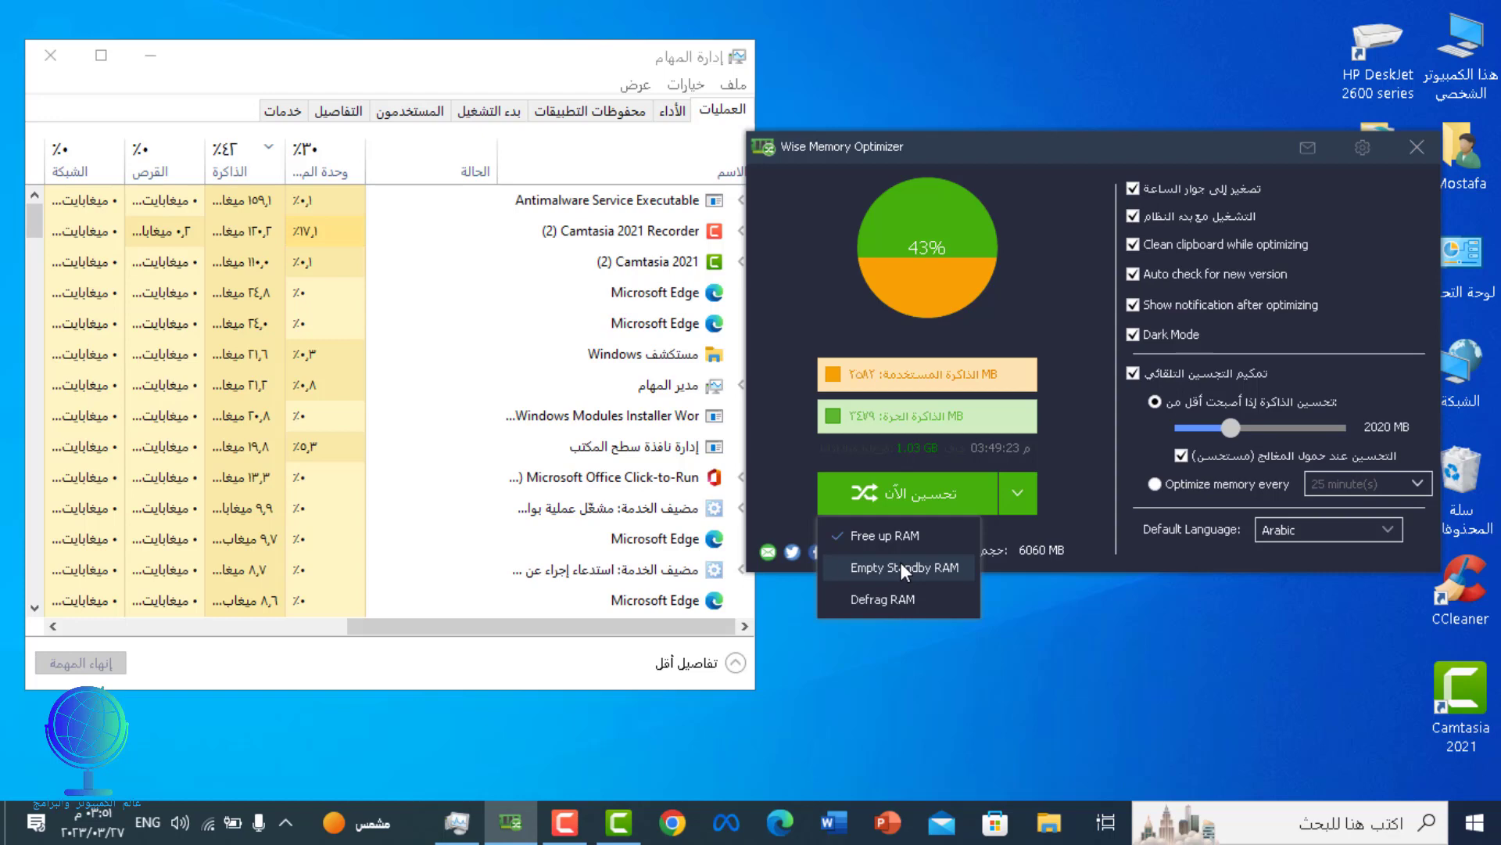
left_click(899, 562)
left_click(917, 491)
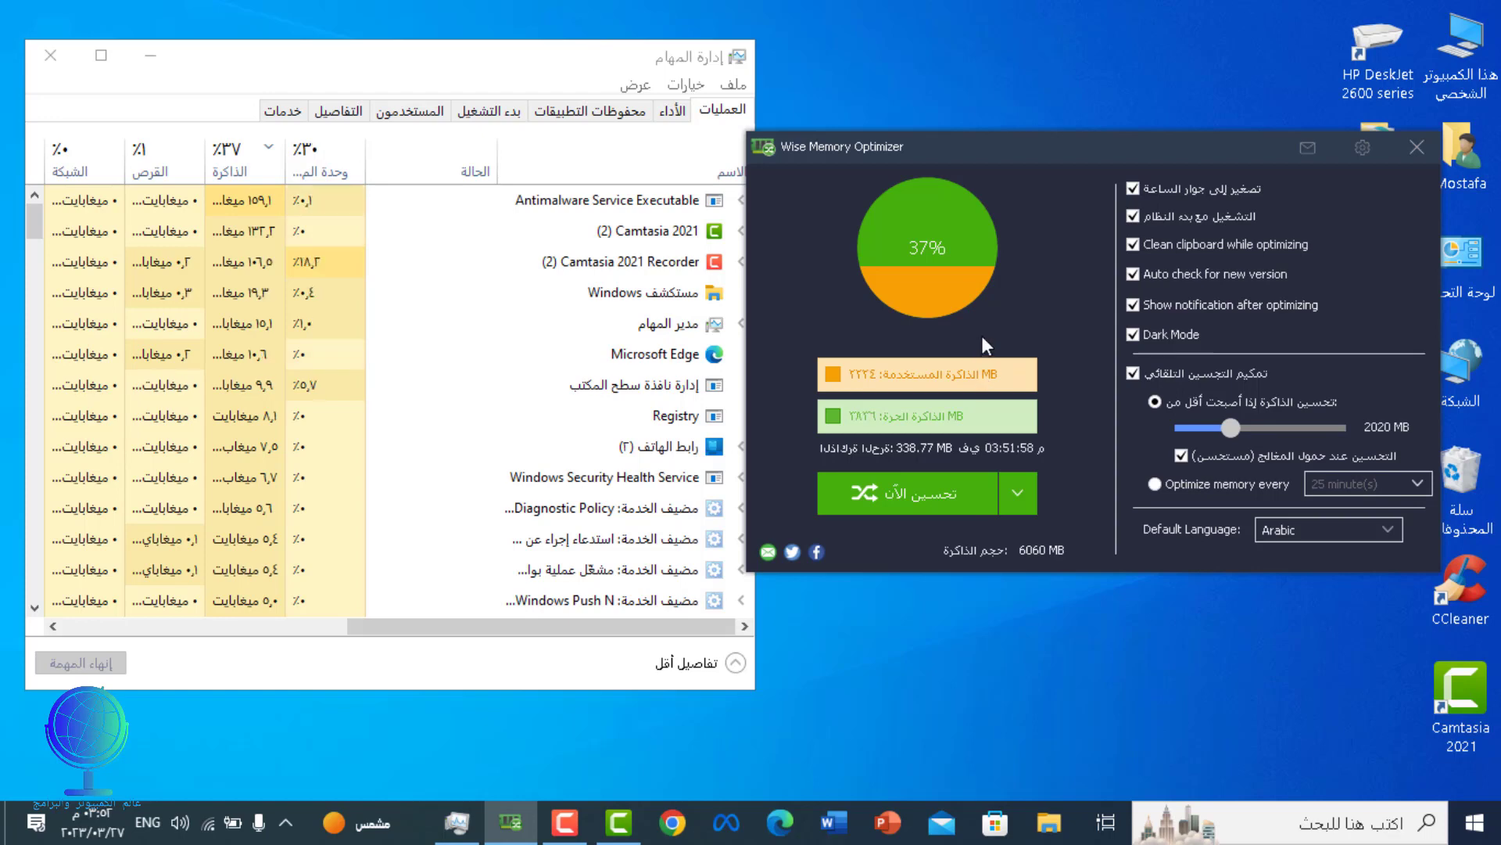
Include Defrag RAM in the optimization options and run the memory optimization again.
left_click(1018, 493)
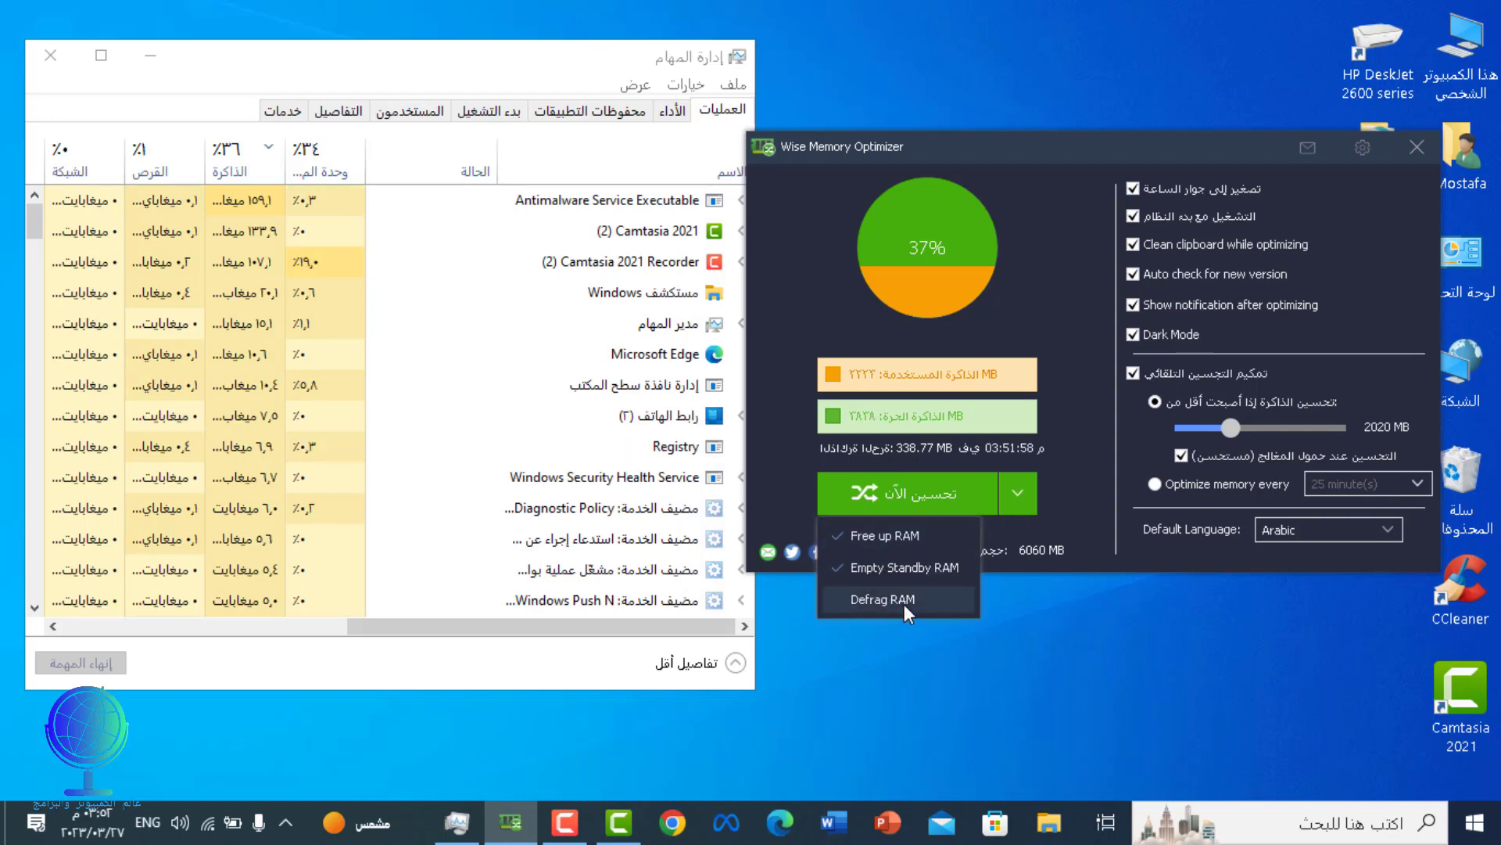
left_click(842, 601)
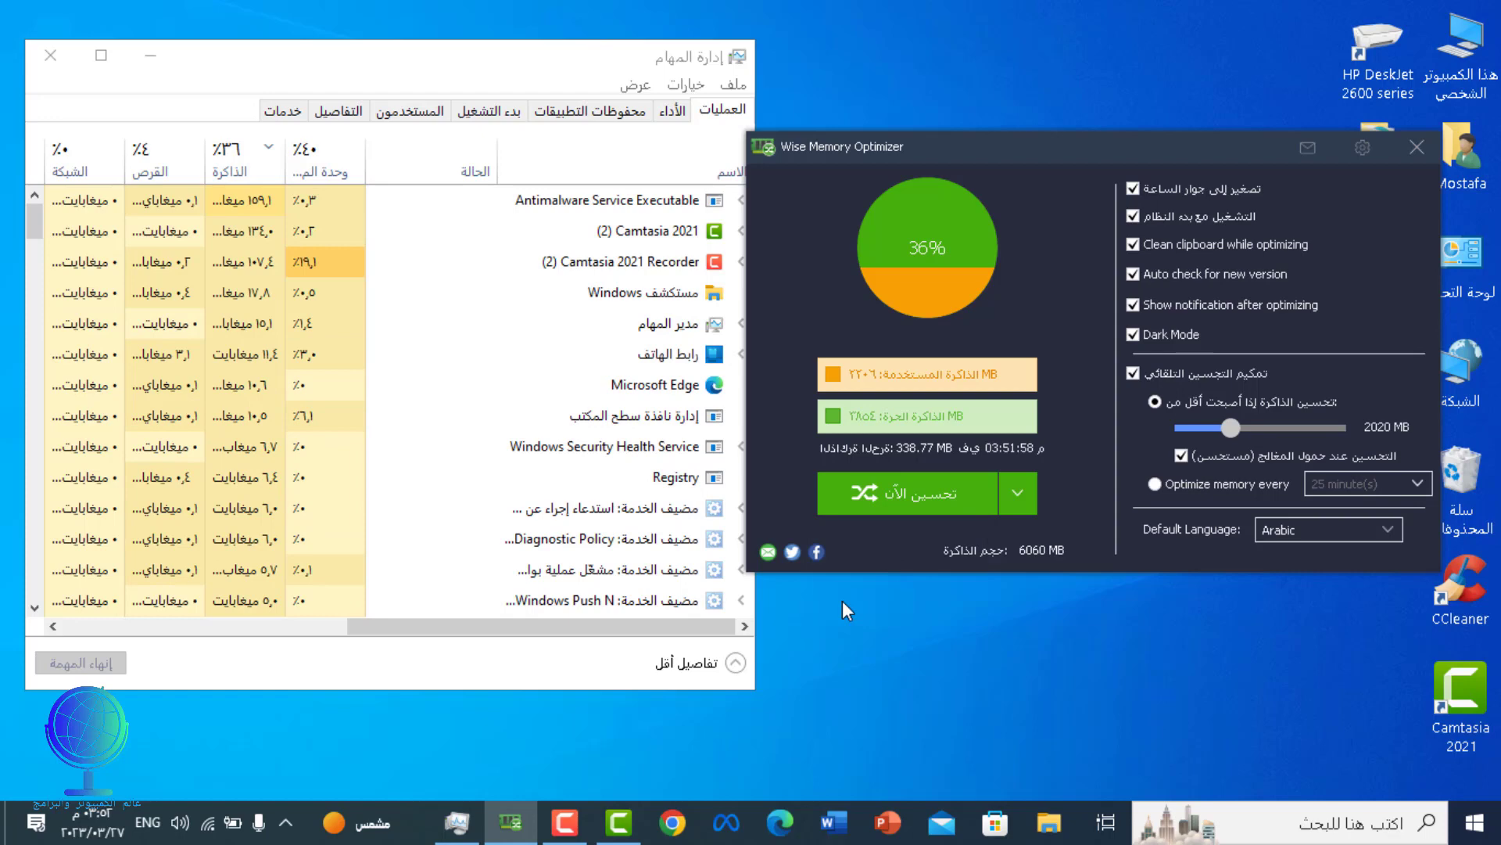
left_click(941, 490)
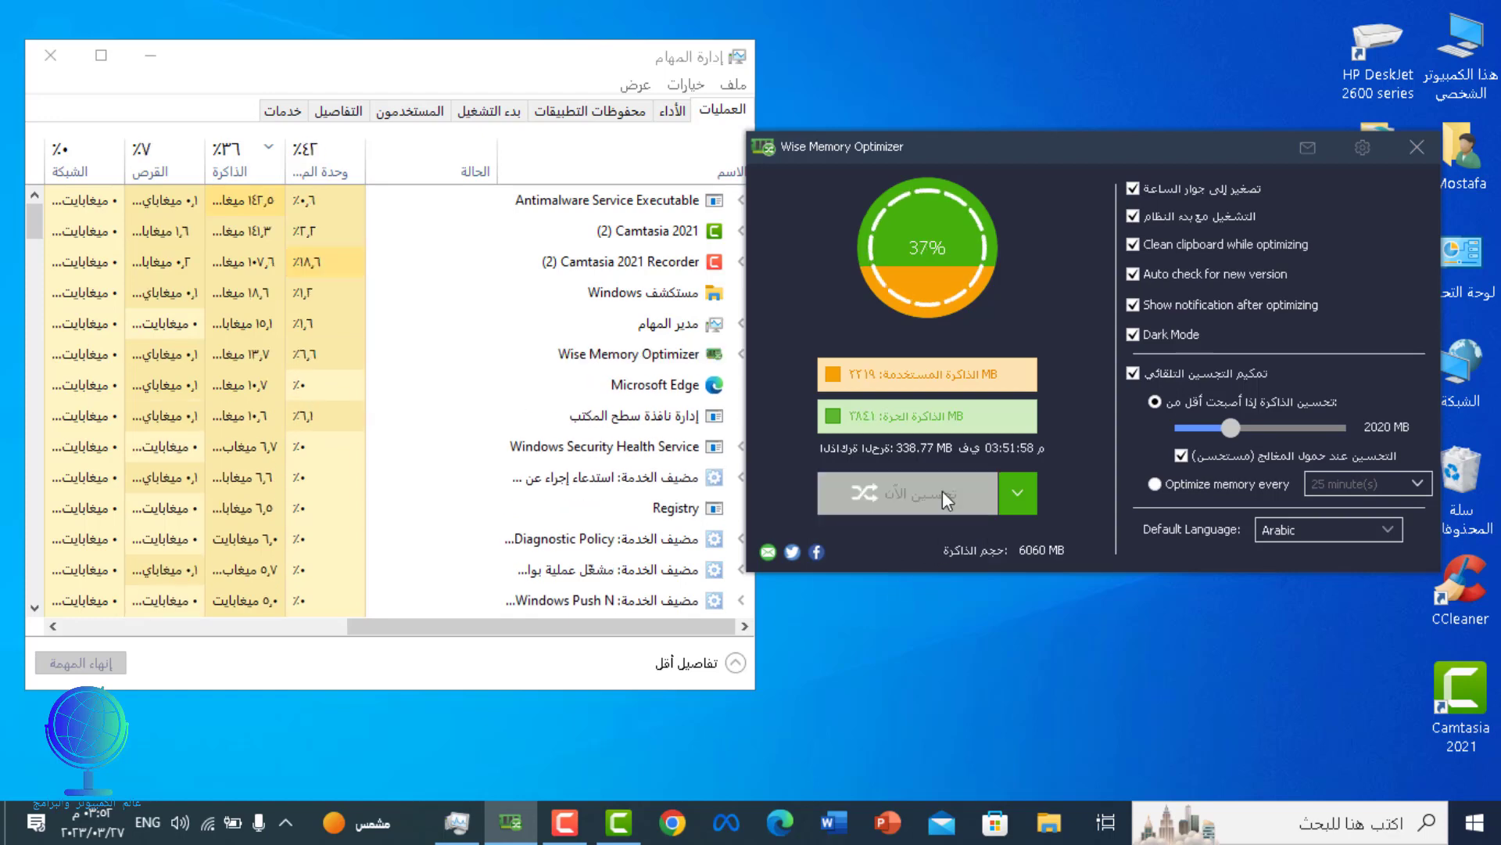